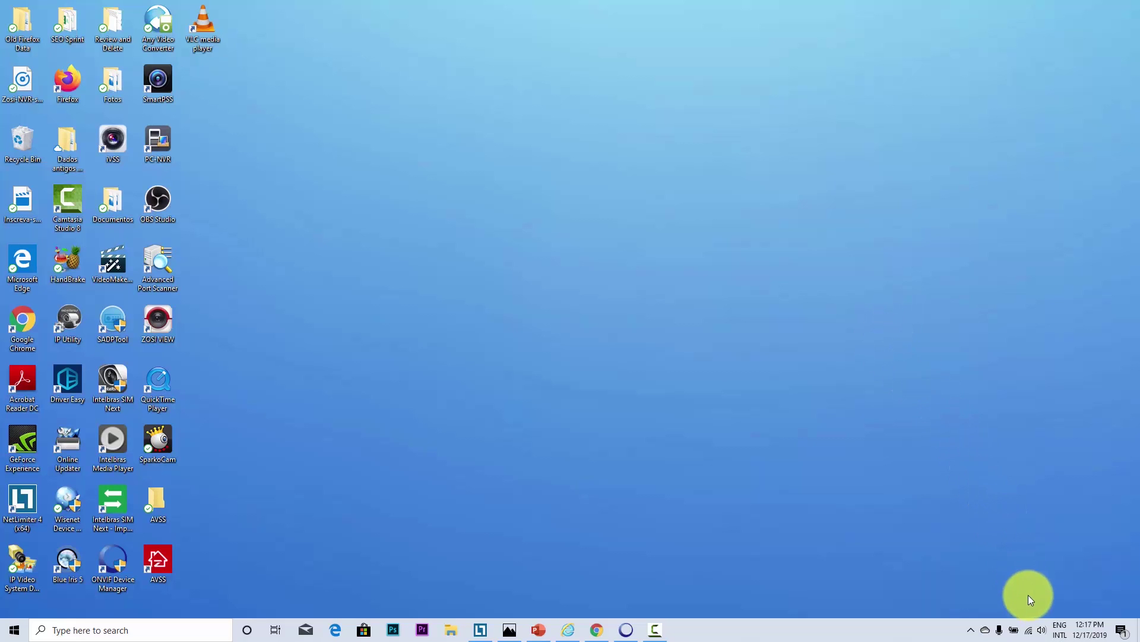
- Reach the Network Connections adapter list through Network & Internet settings' Ethernet page, then bring up the Wi-Fi adapter's options
mouse_move(1033, 629)
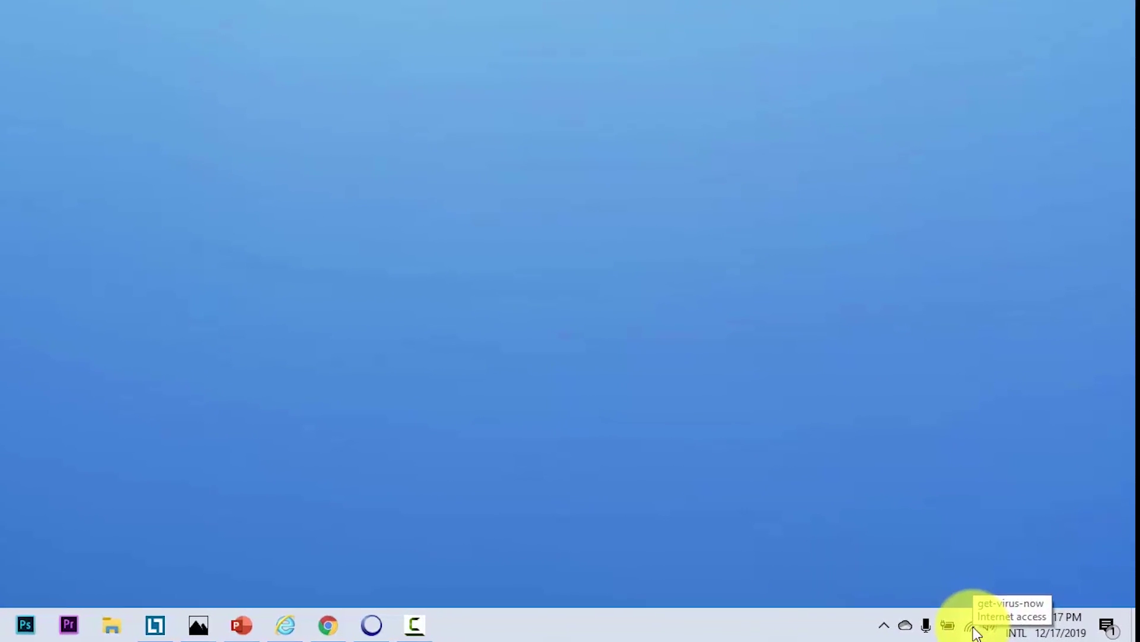
right_click(974, 632)
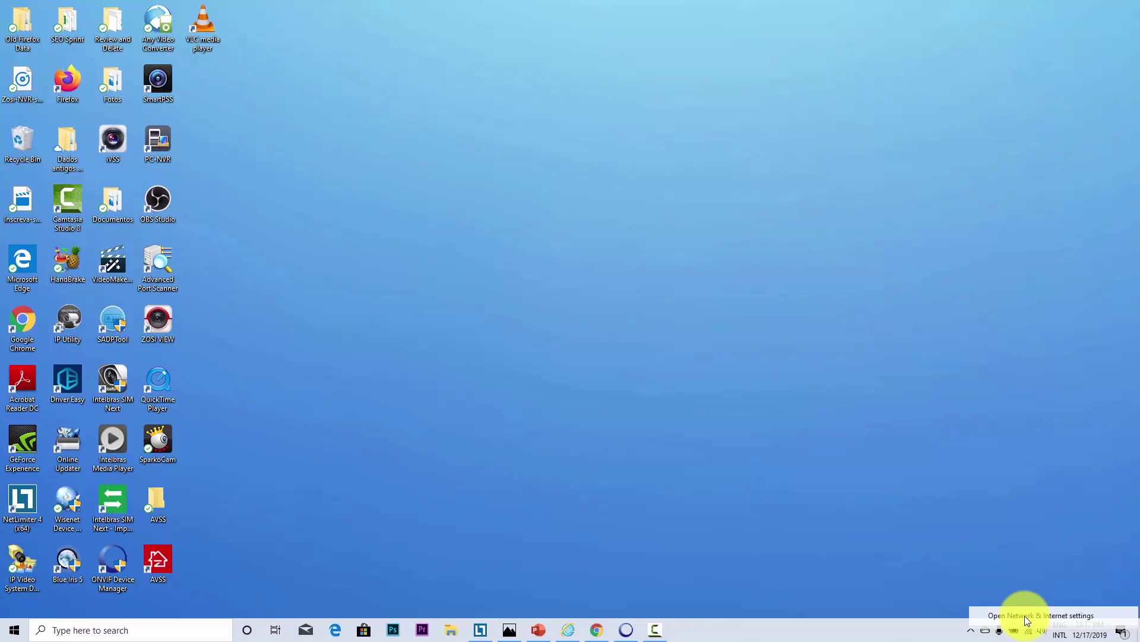
click(1027, 619)
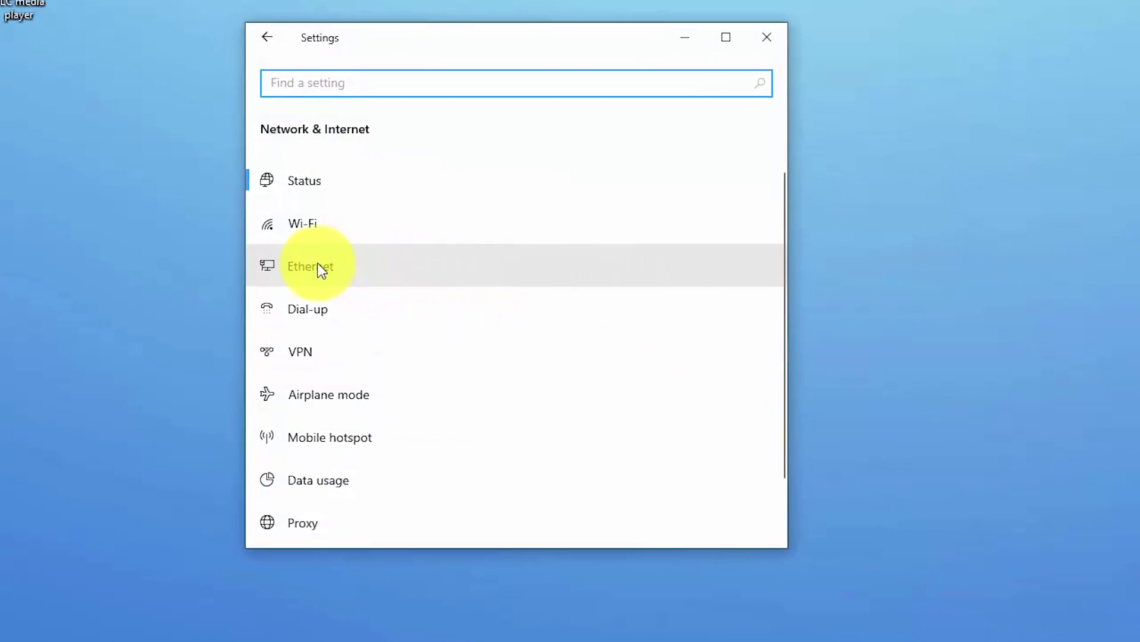
click(305, 267)
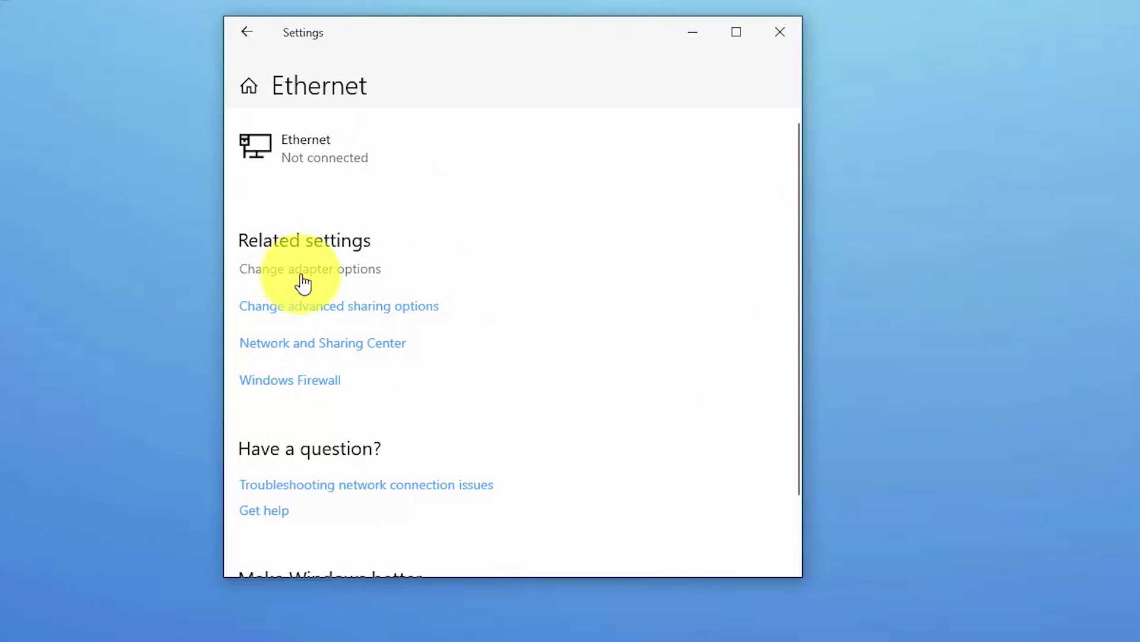
click(301, 271)
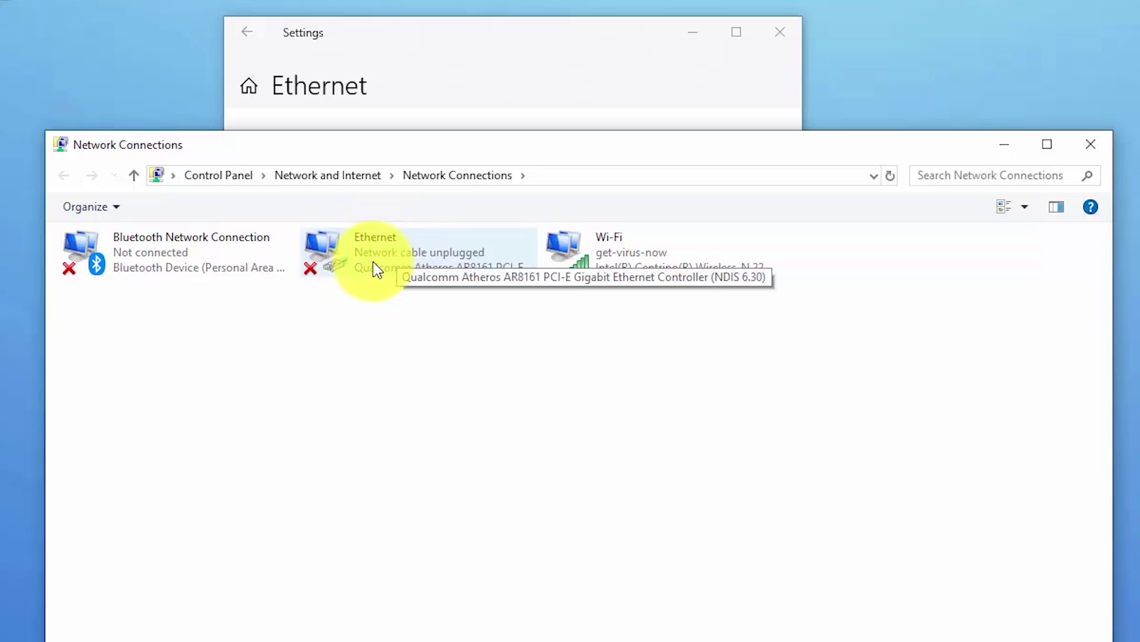
right_click(610, 259)
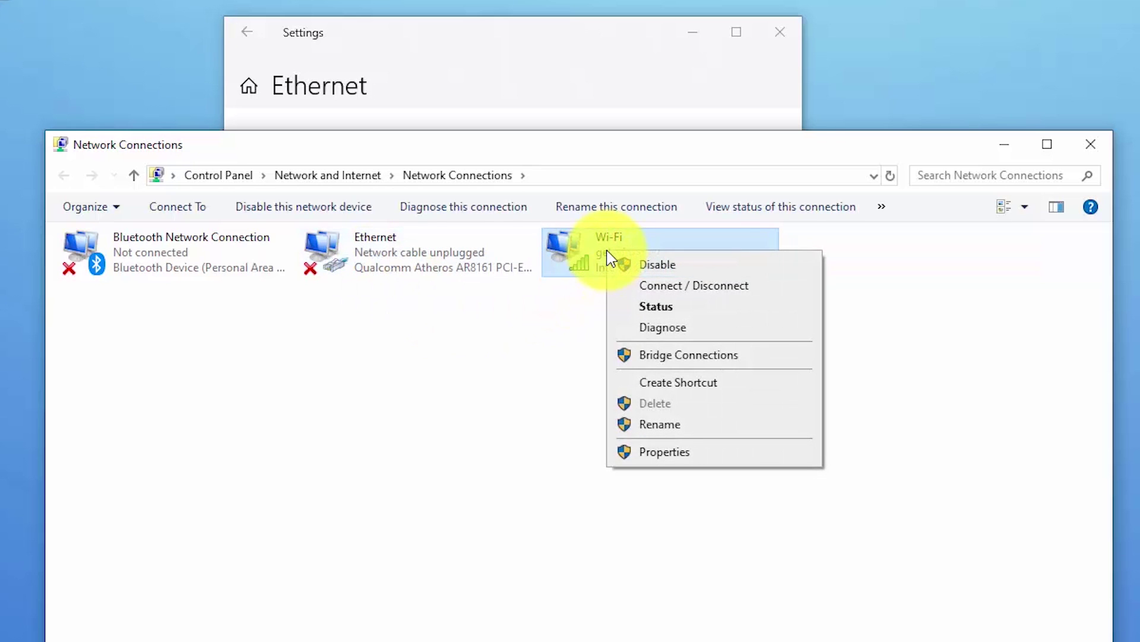
- Give the Wi-Fi adapter's IPv4 static IP 192.168.2.160, mask 255.255.255.0 and gateway 192.168.2.1
click(676, 450)
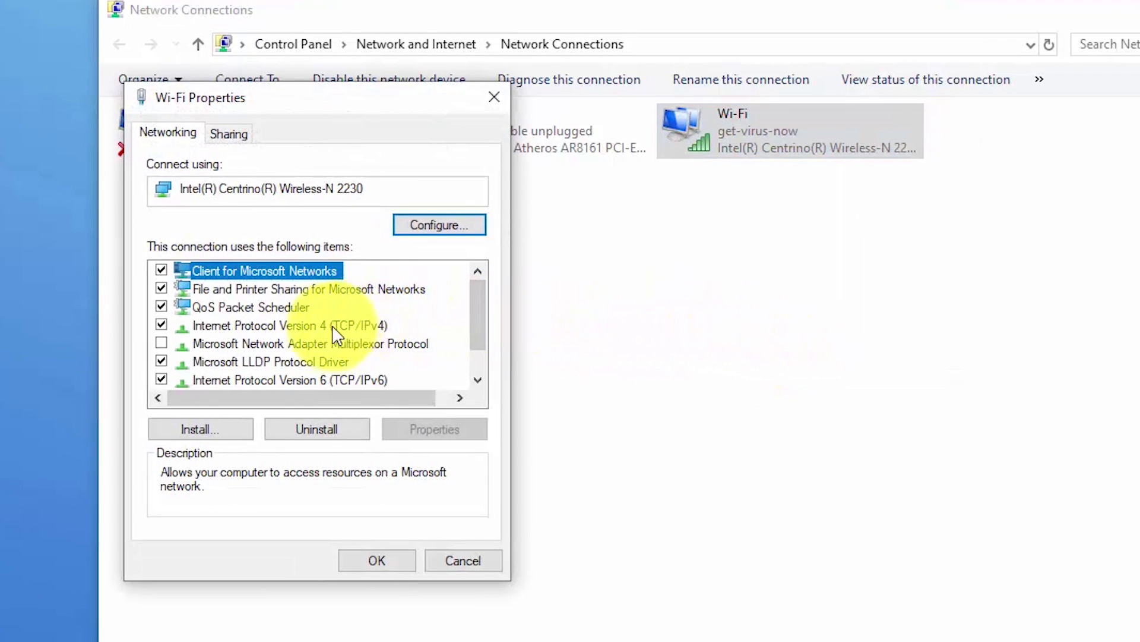
click(203, 327)
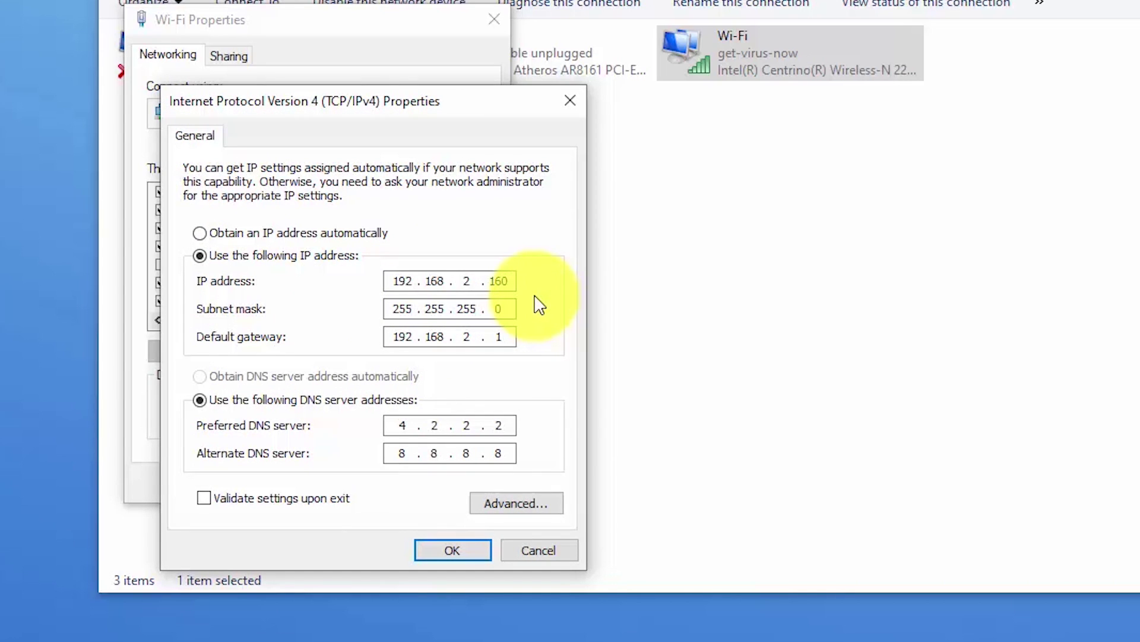
click(199, 233)
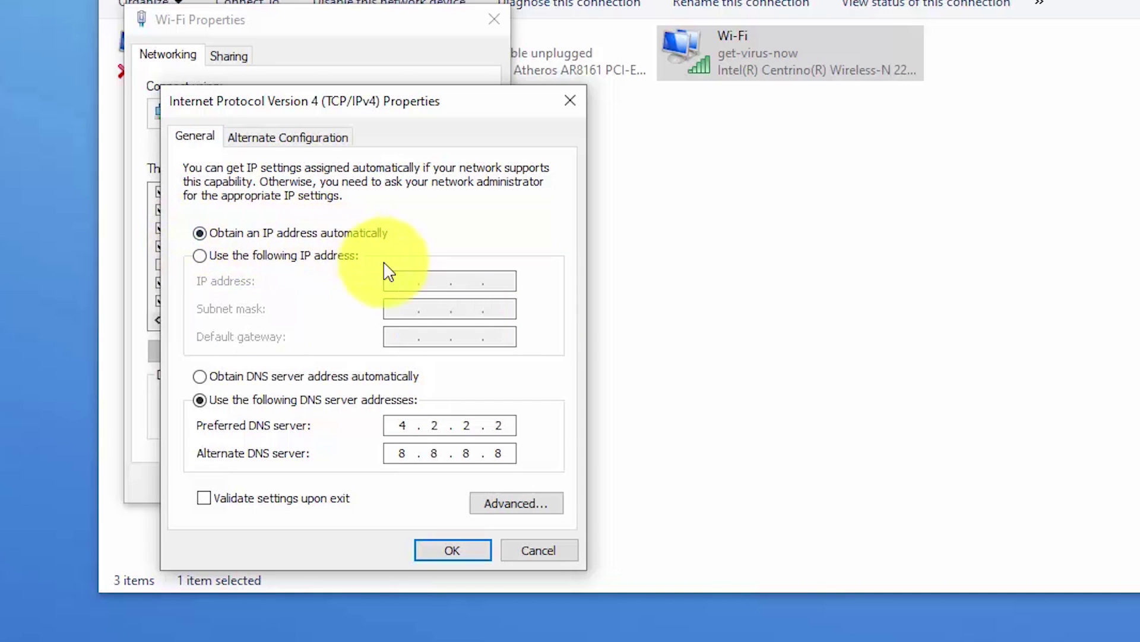
click(207, 259)
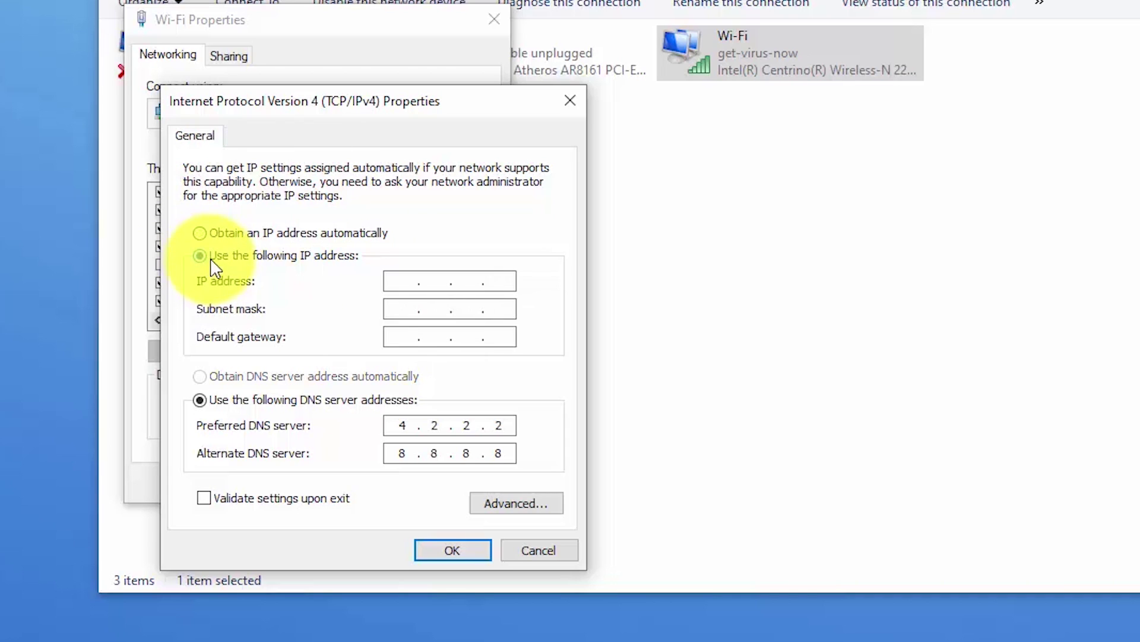
click(391, 280)
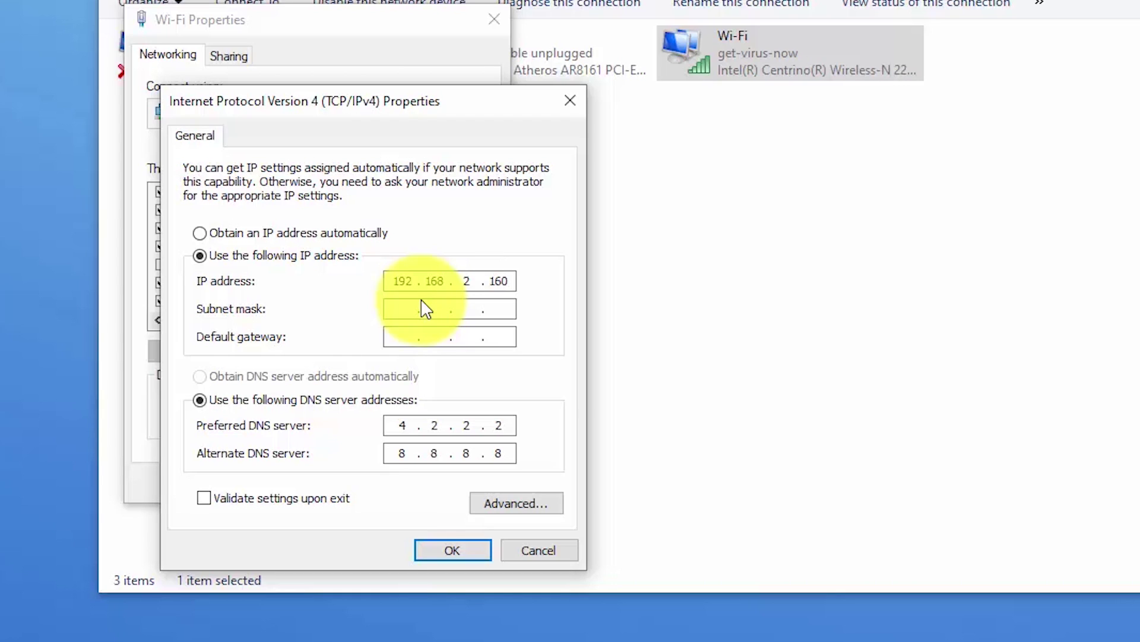
click(452, 309)
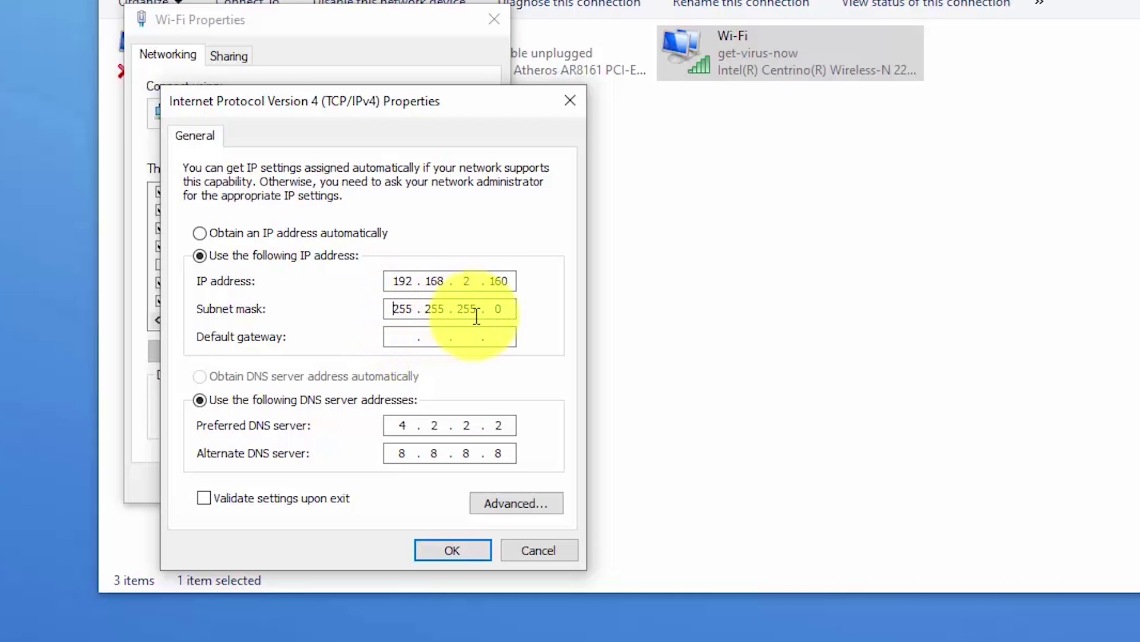
click(395, 345)
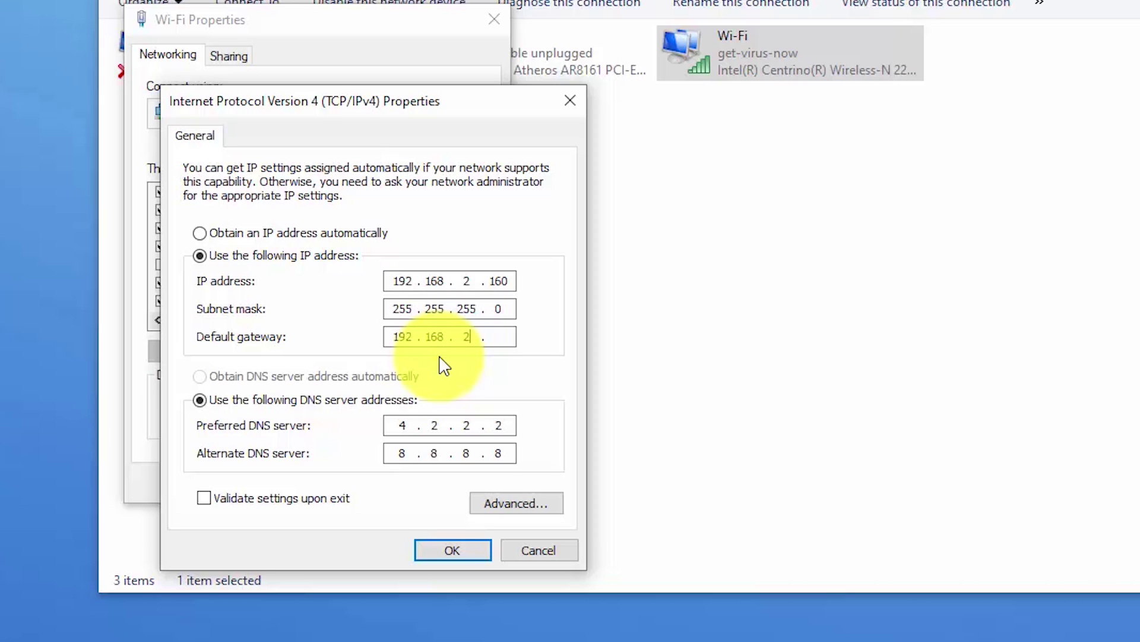
text(192.168.2.1)
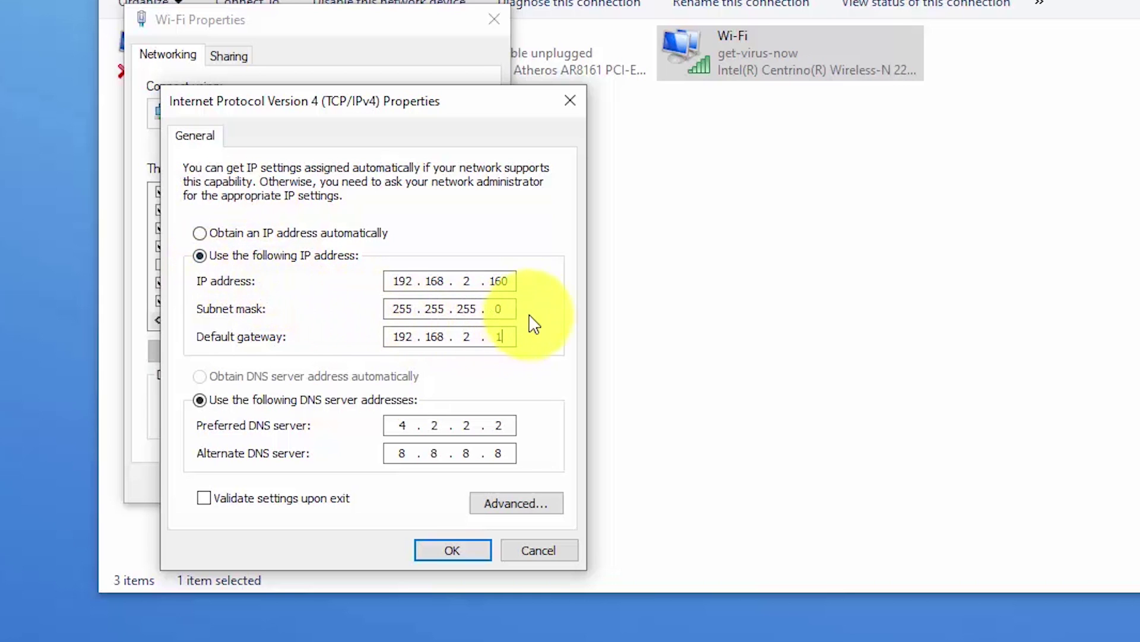
- In Advanced TCP/IP settings, add a second IP address 192.168.138.160 with mask 255.255.255.0
click(528, 502)
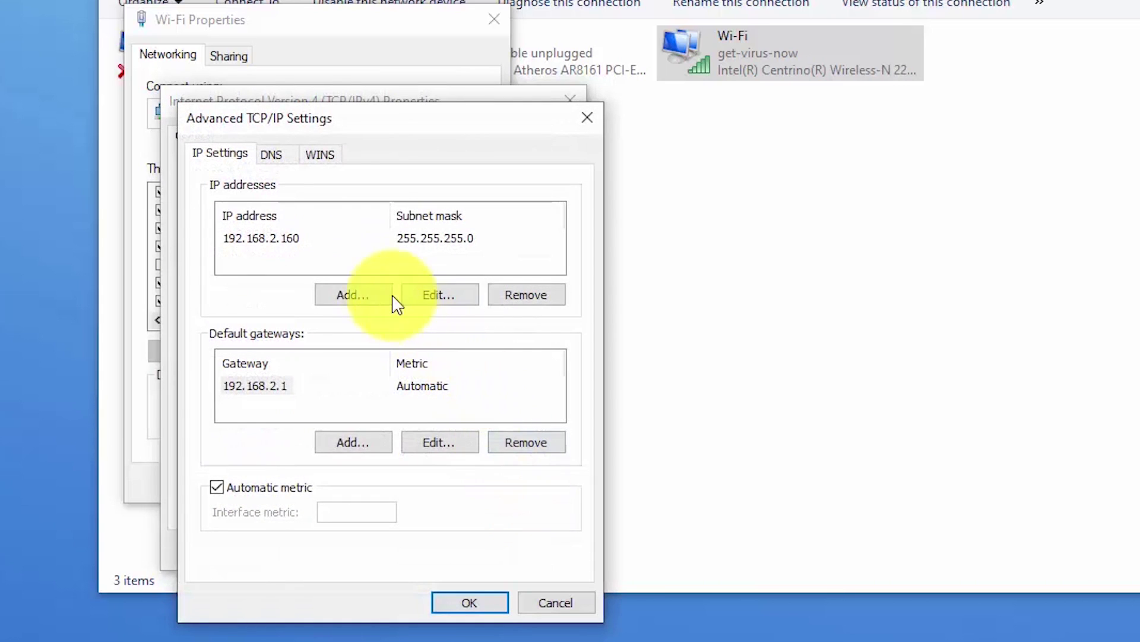
click(287, 239)
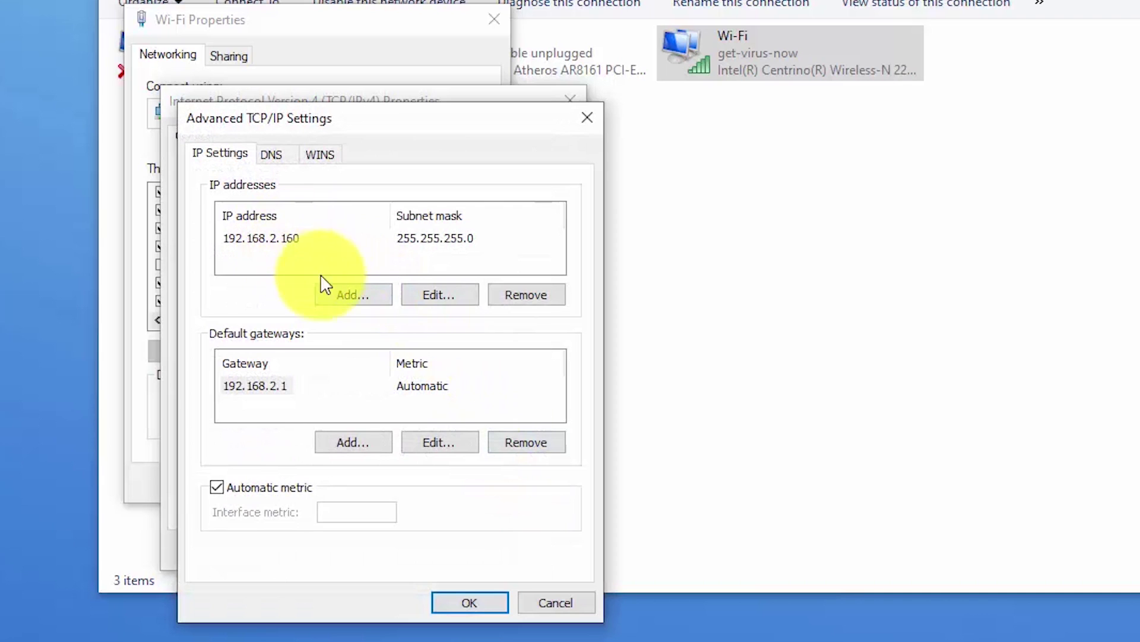
click(354, 297)
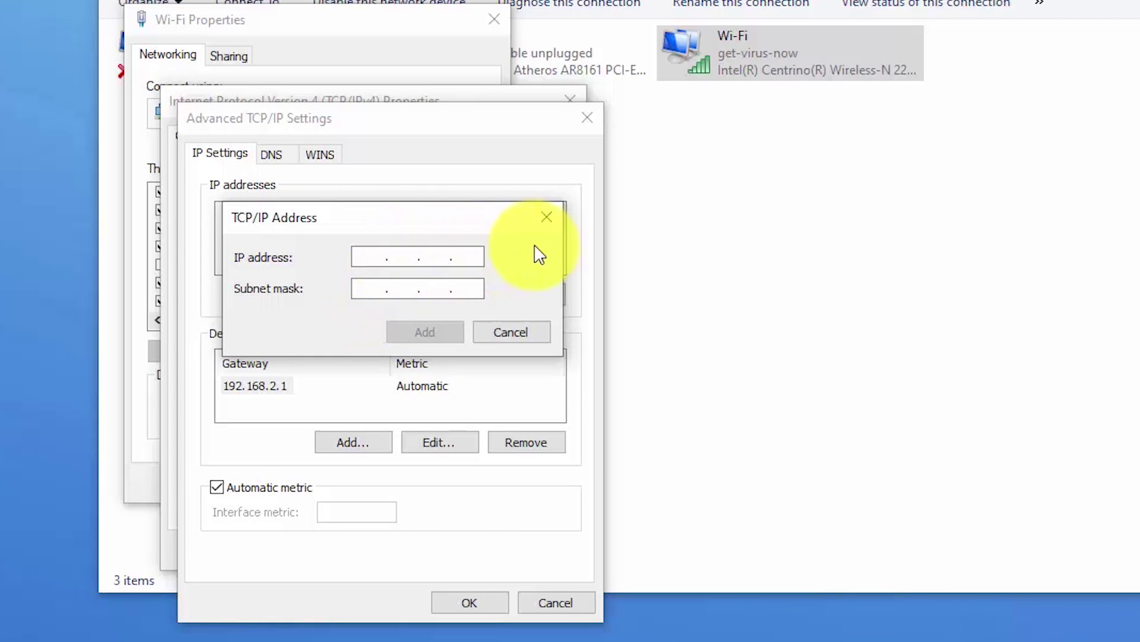
text(192 . 168 . 138 . 160)
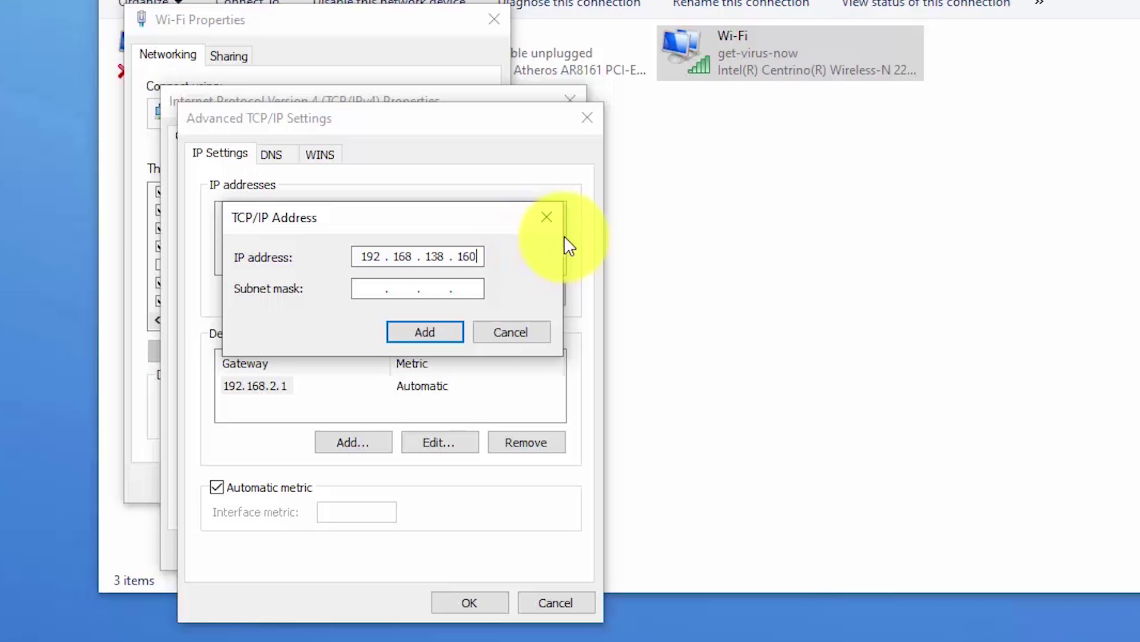
click(471, 291)
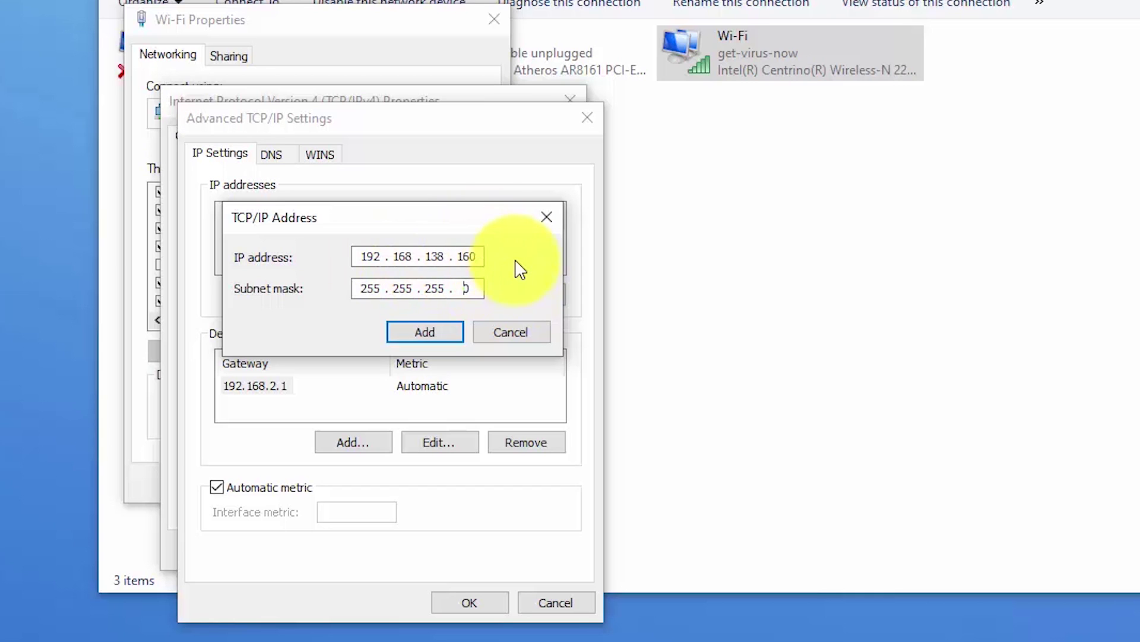
click(429, 331)
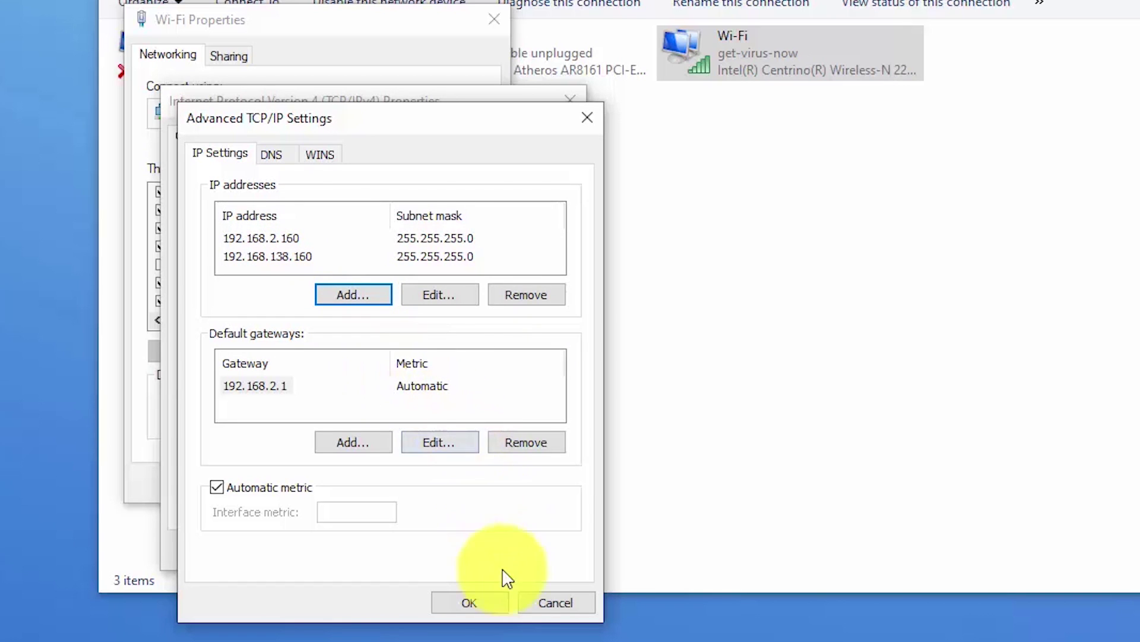
- Confirm the advanced, IPv4 and Wi-Fi properties dialogs to apply the addresses
click(473, 601)
click(456, 552)
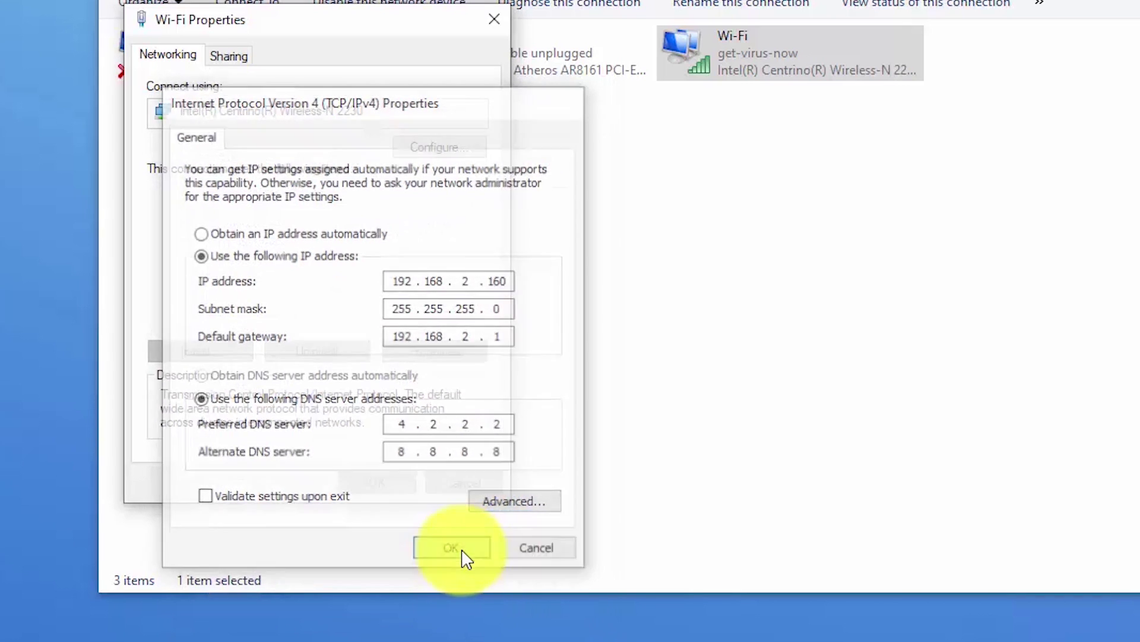
click(383, 483)
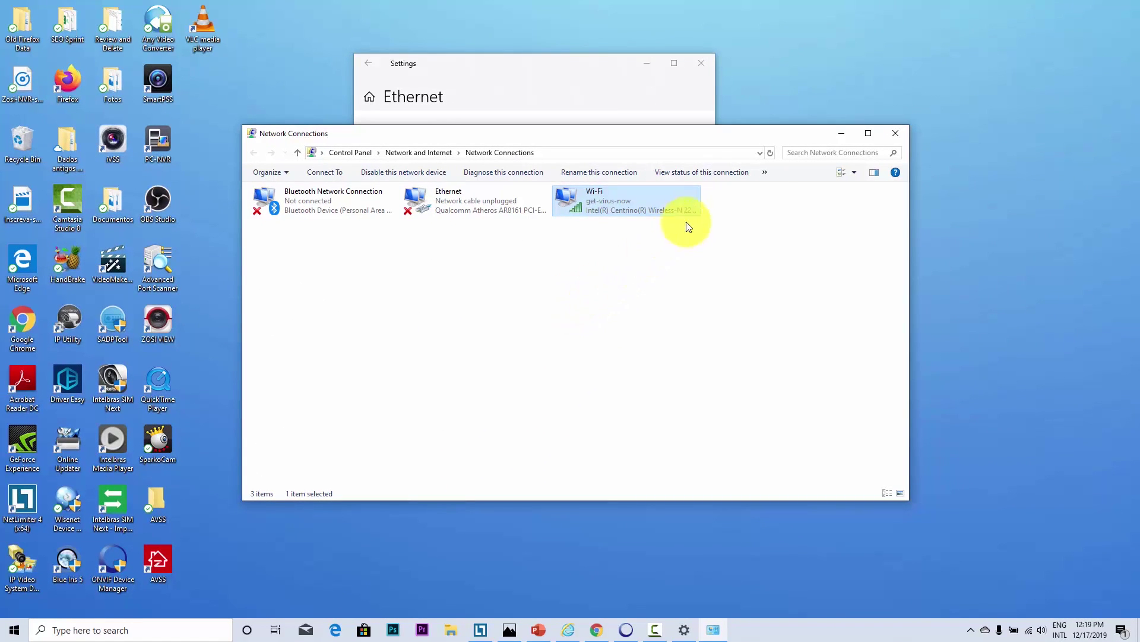
- Close the network windows and load the camera at 192.168.138.101 in Internet Explorer
click(895, 136)
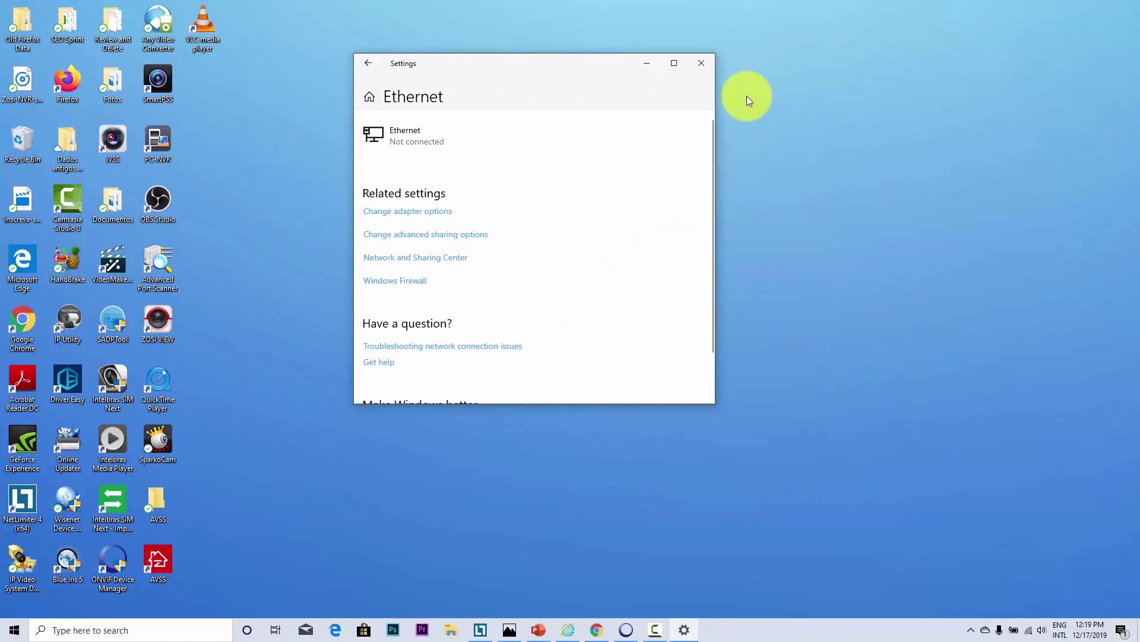
click(701, 63)
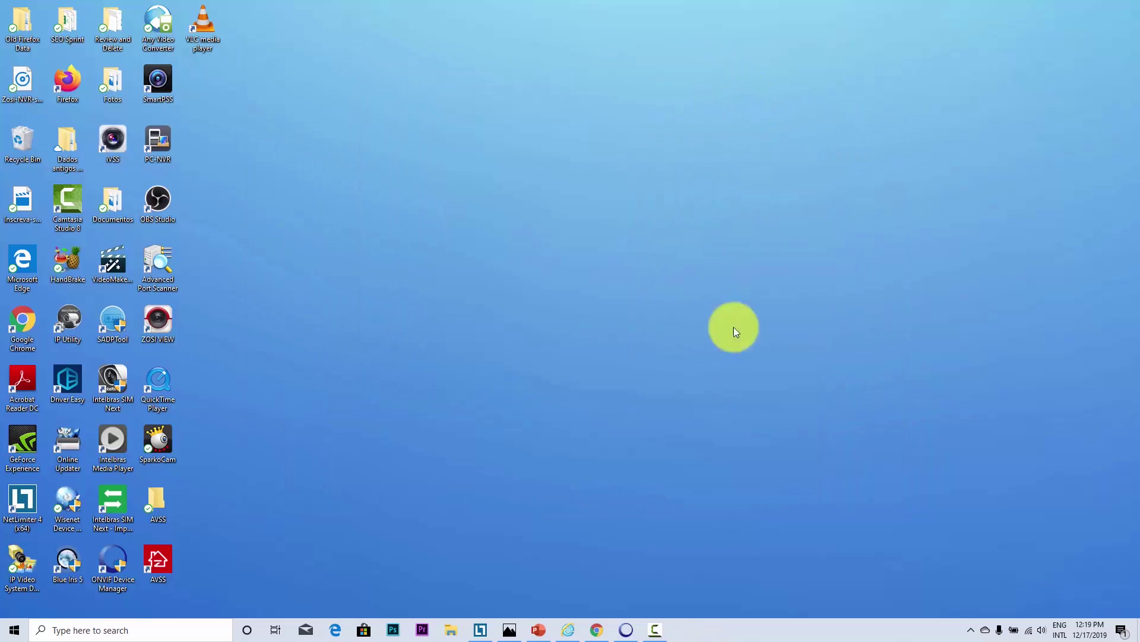
click(570, 631)
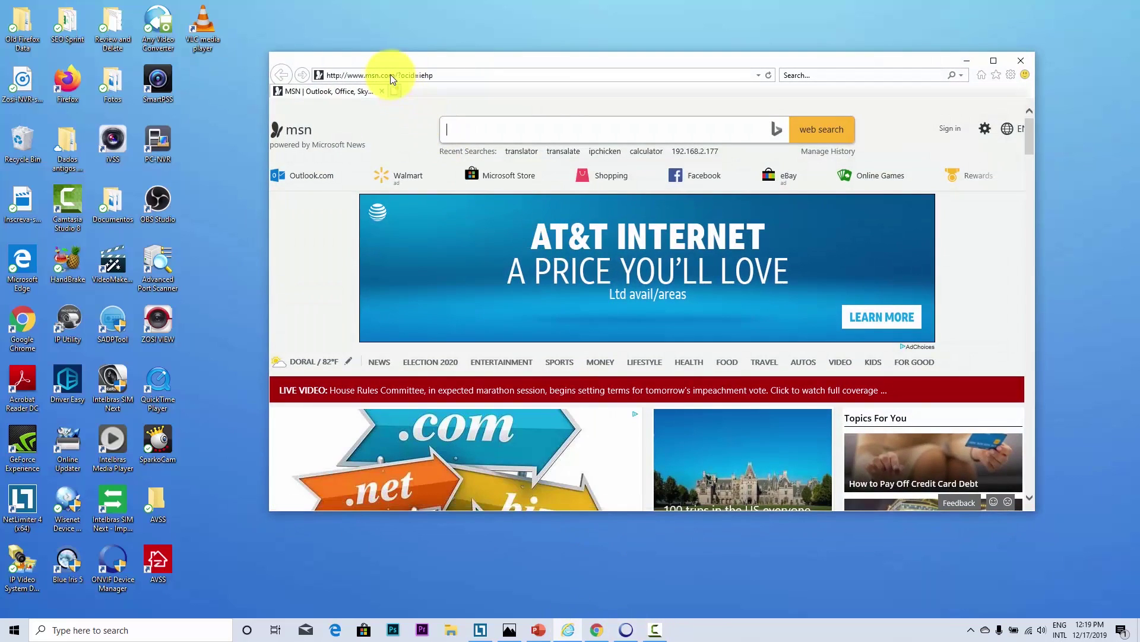
text(192.168.138.101/)
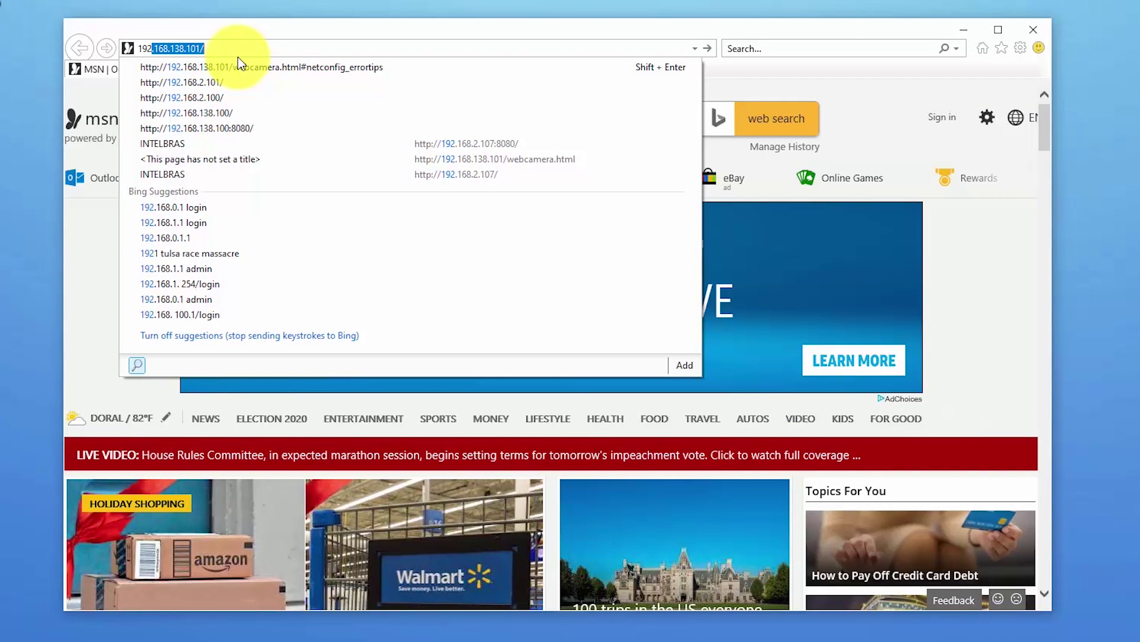
key(Return)
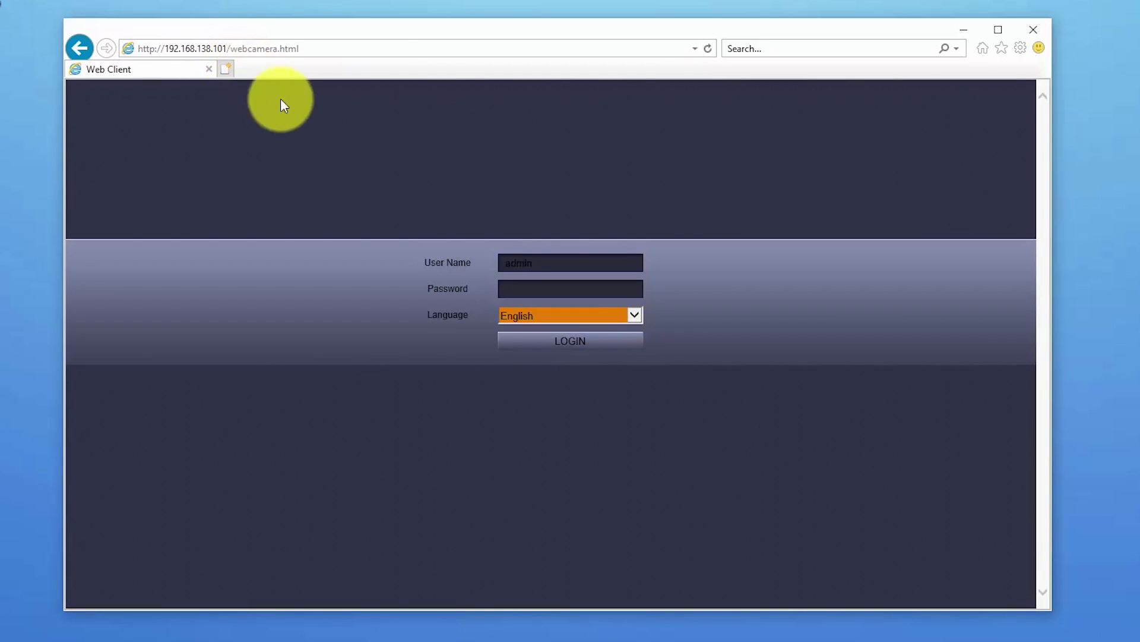
- Log in to the camera's Web Client with its password
click(538, 289)
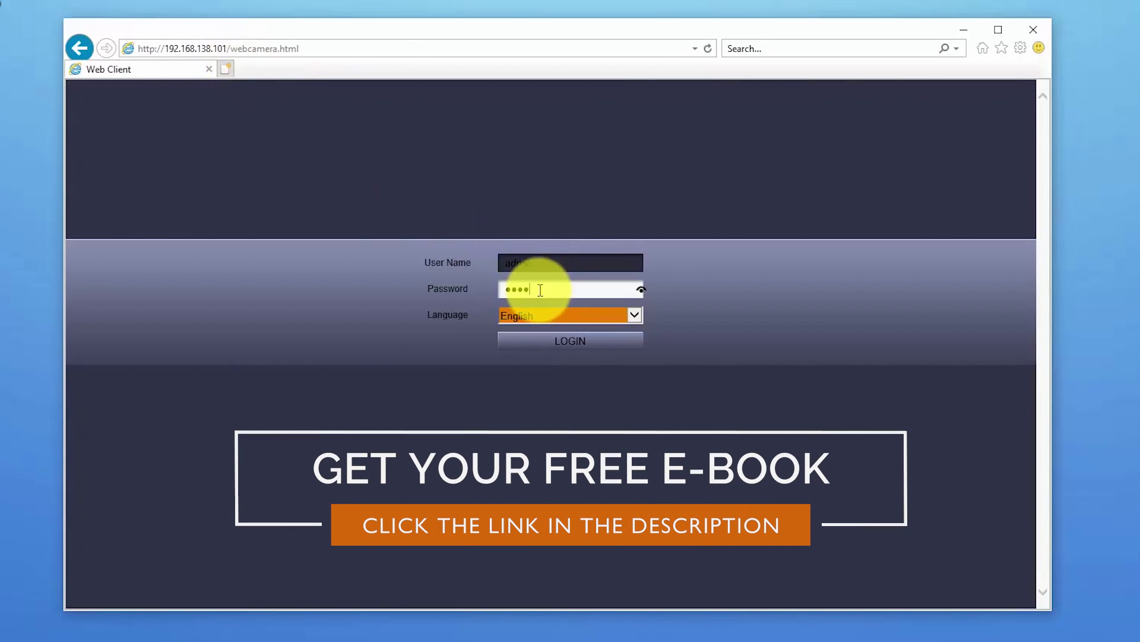
click(550, 340)
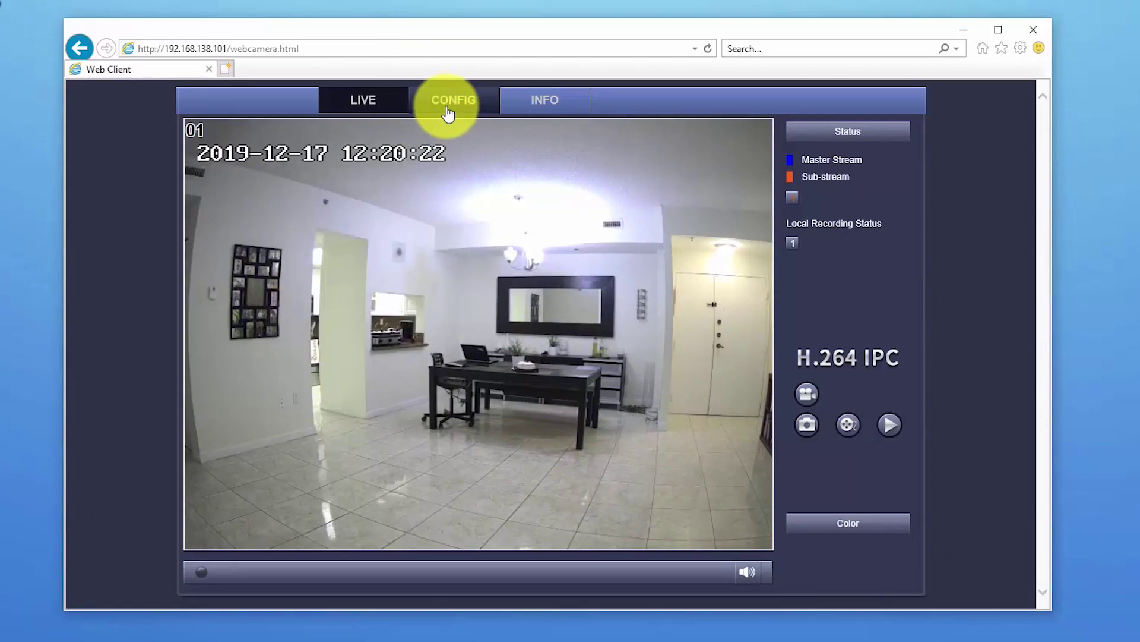
- Open CONFIG > NETWORK and set HTTP Port 80 and Server Port 8000
click(449, 114)
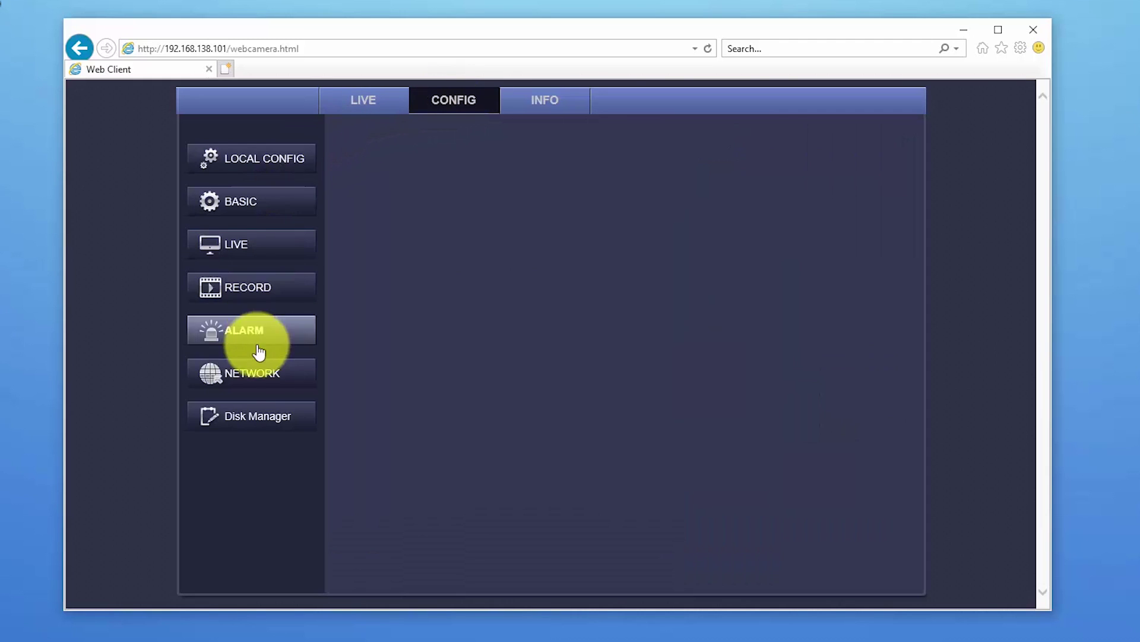
click(253, 379)
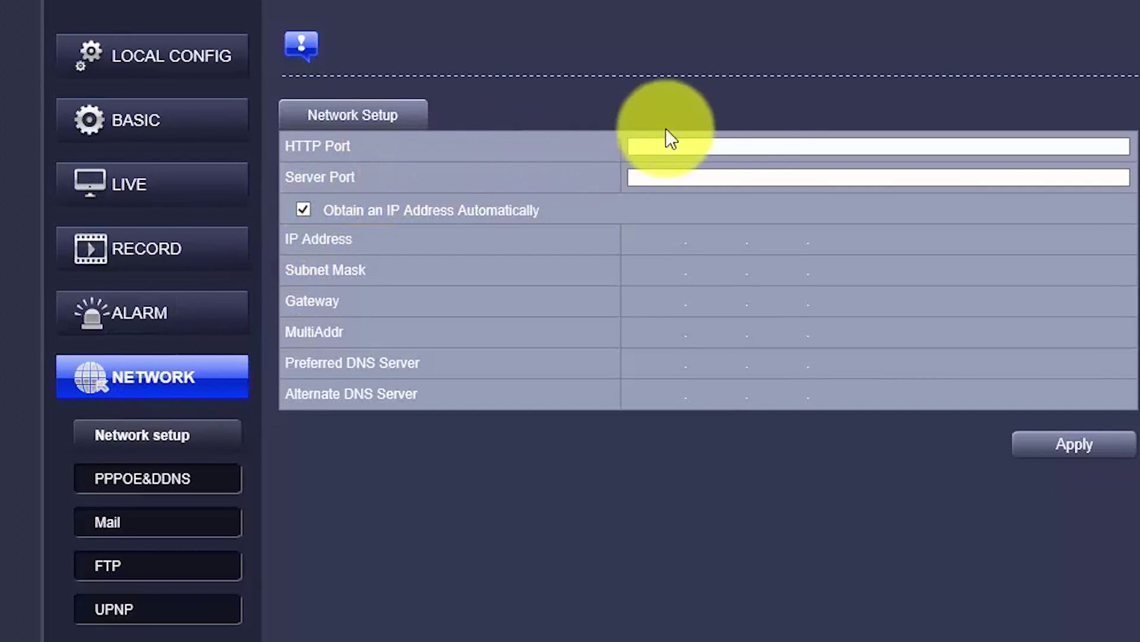
click(705, 146)
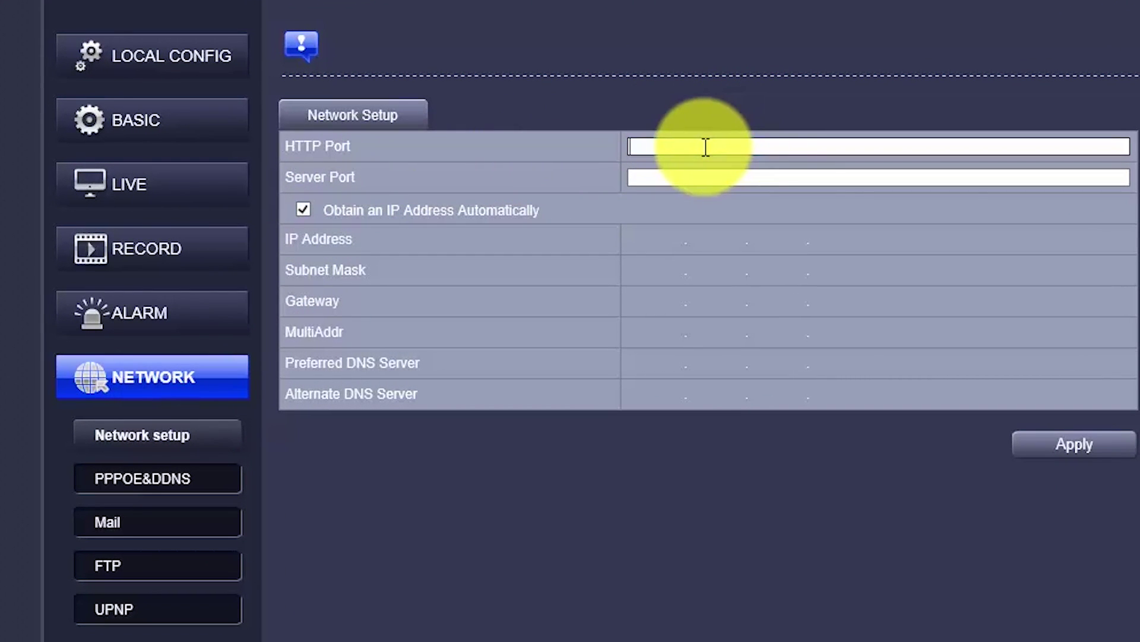
click(679, 179)
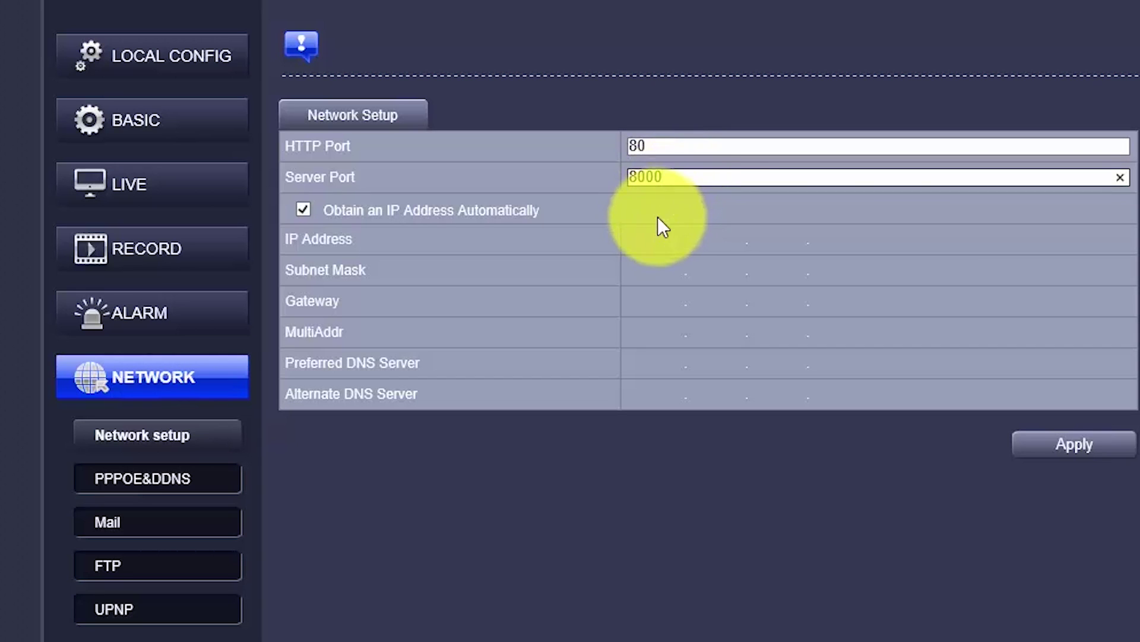
click(653, 246)
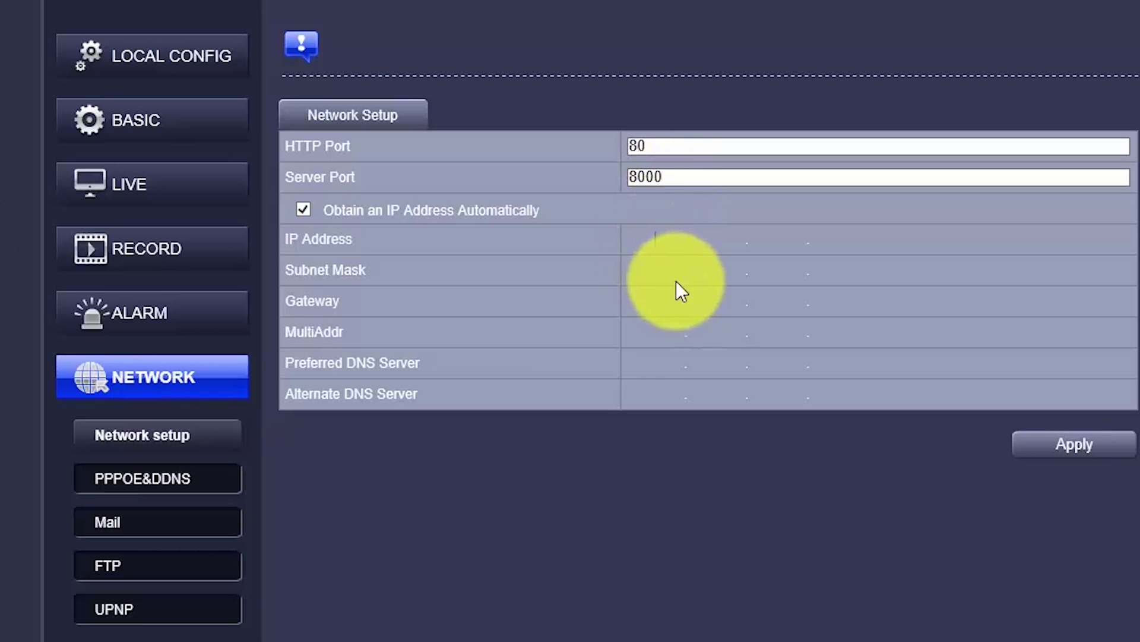
- Enter IP 192.168.2.101, mask 255.255.255.0, gateway 192.168.2.1, and DNS servers 4.2.2.2 and 8.8.8.8
text(192.)
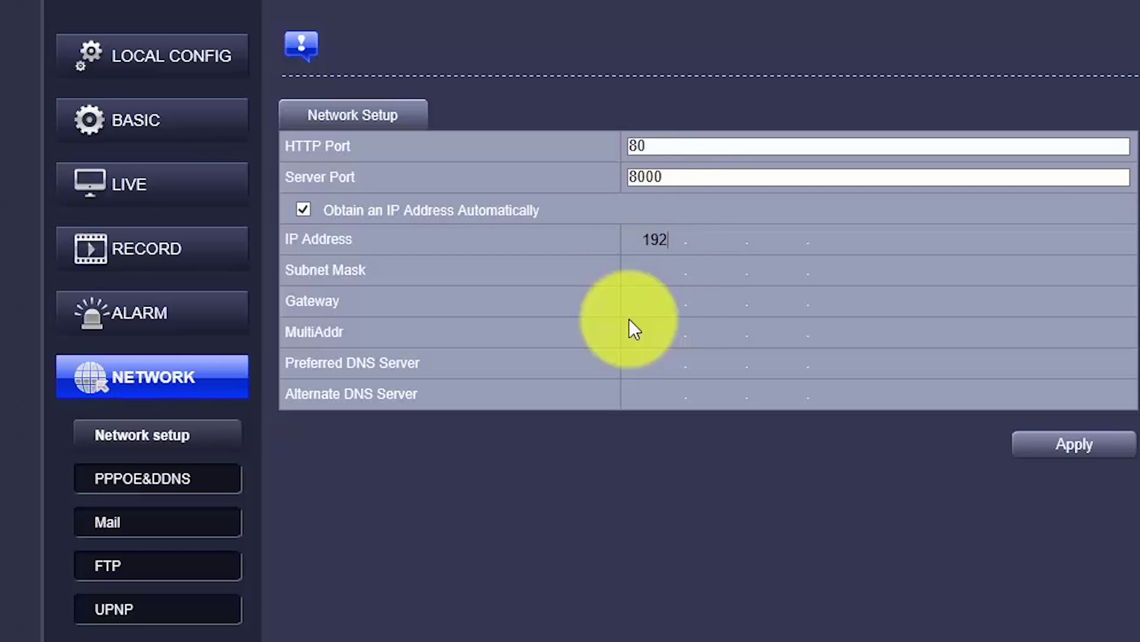
text(168.2)
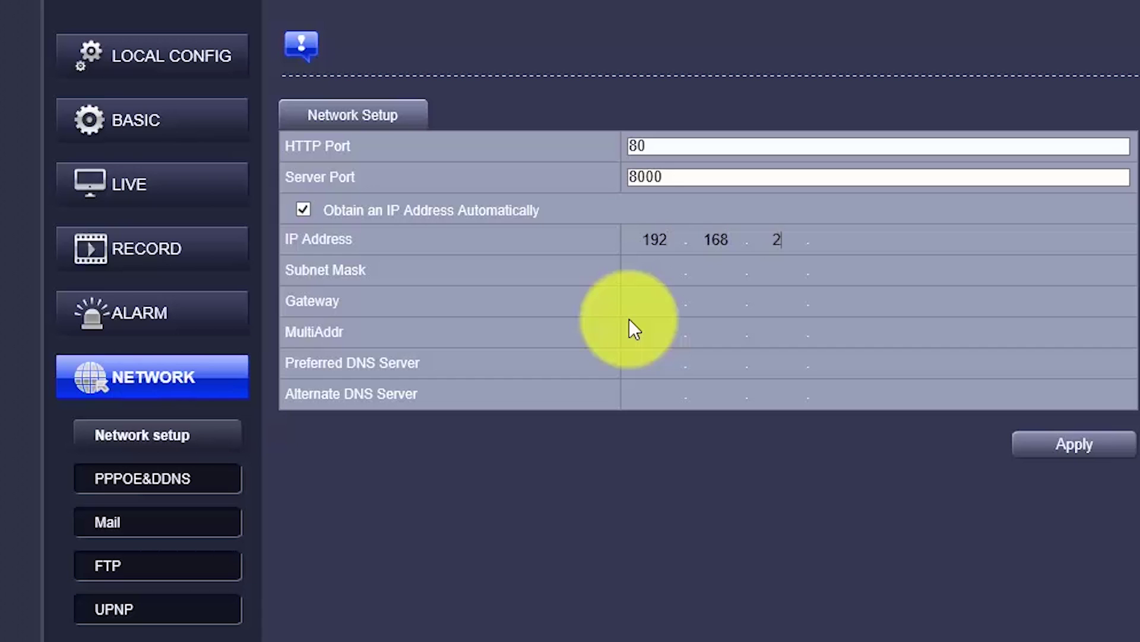
click(840, 238)
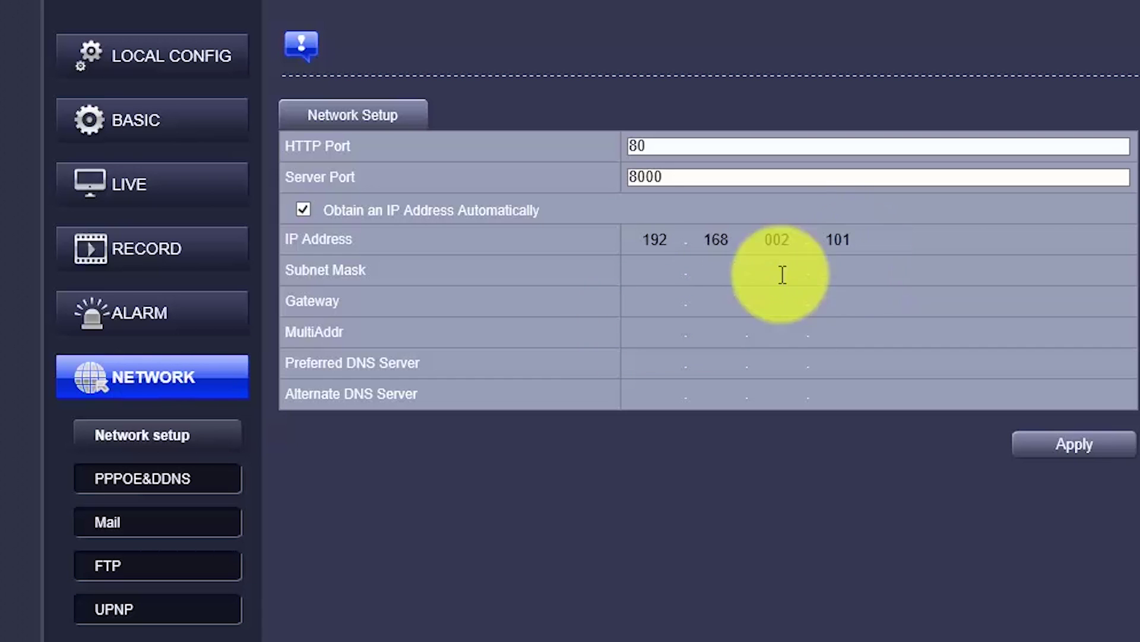
click(647, 272)
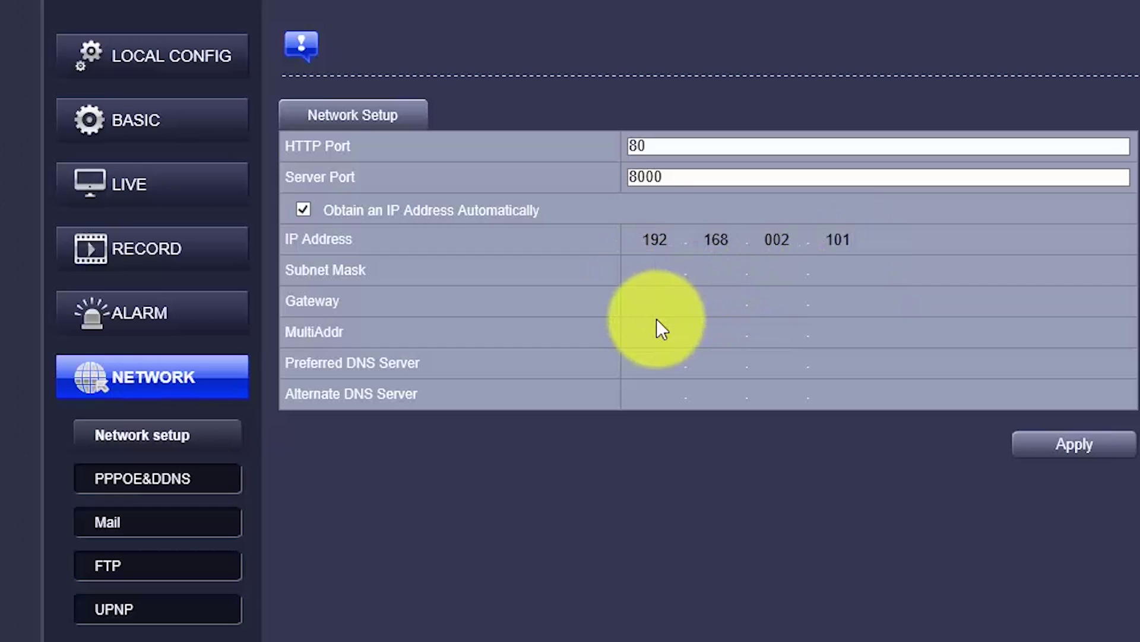
text(255.255.255.)
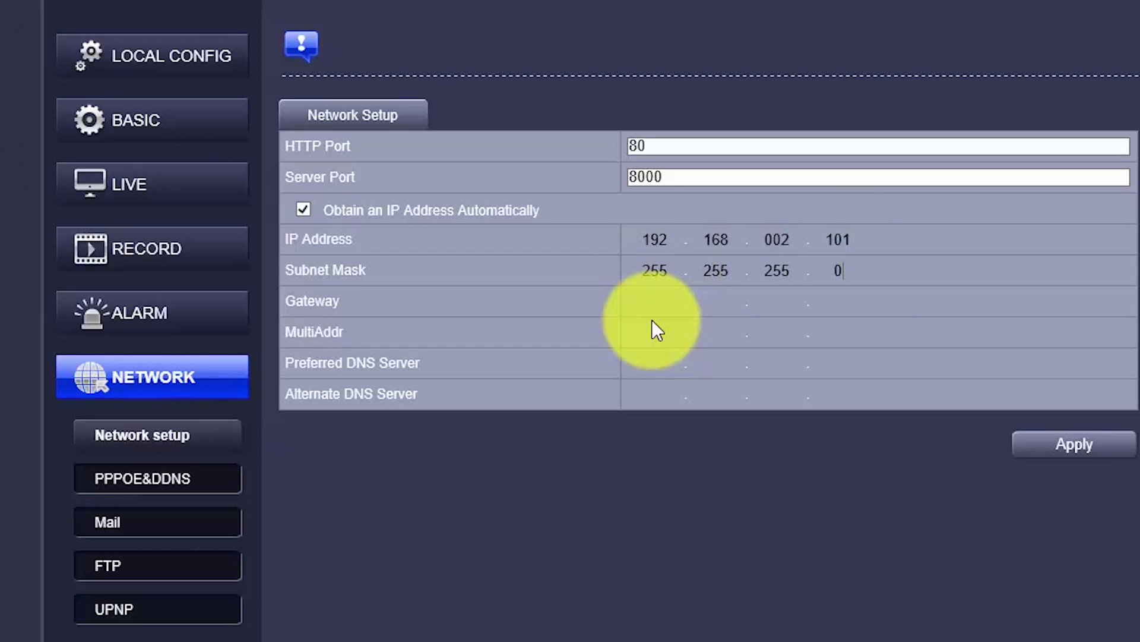
text(0)
click(651, 304)
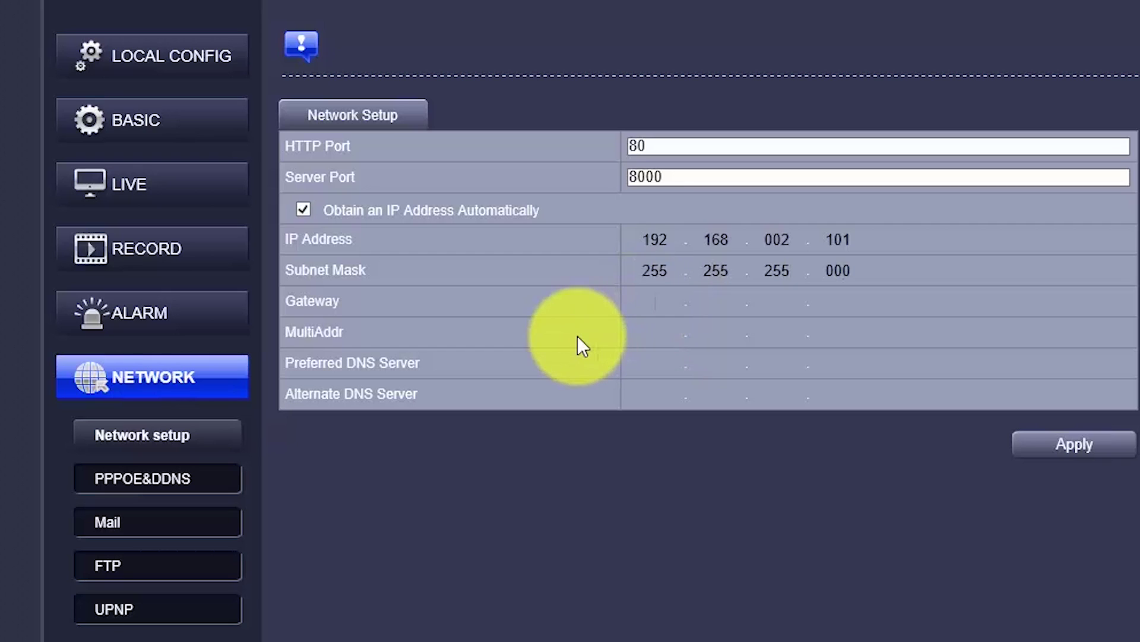
text(192.168.)
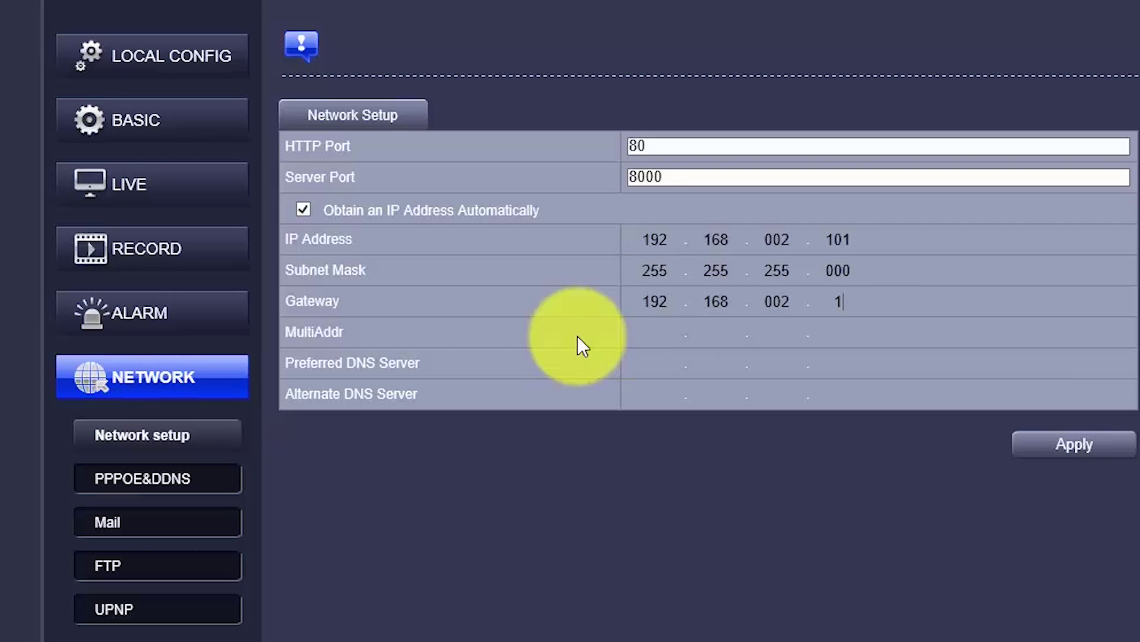
text(002.001)
click(669, 361)
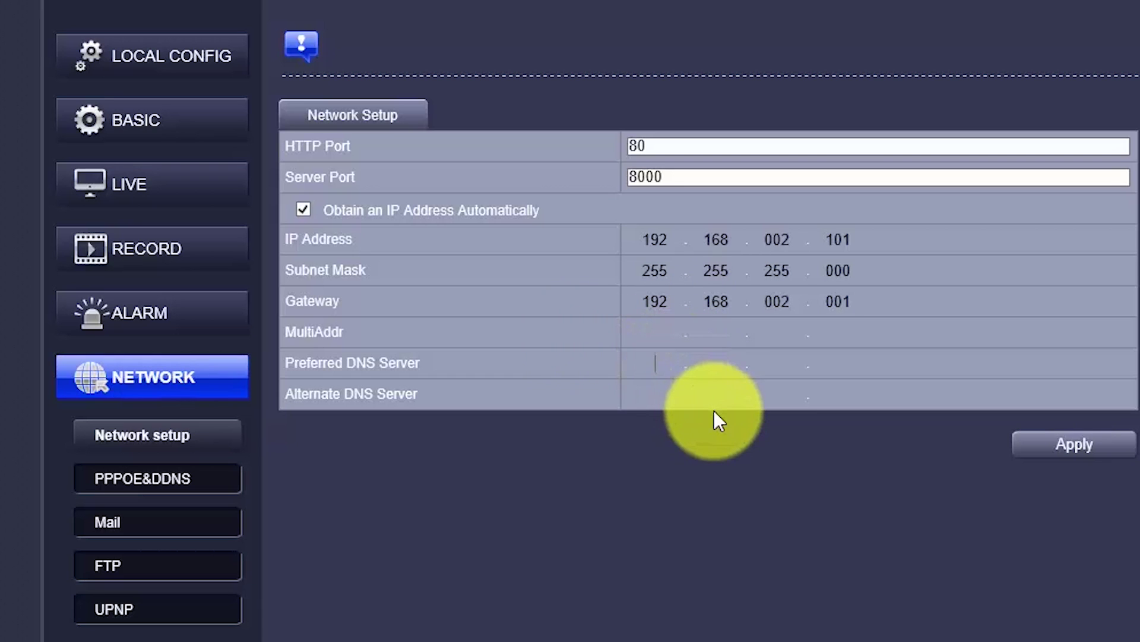
text(4)
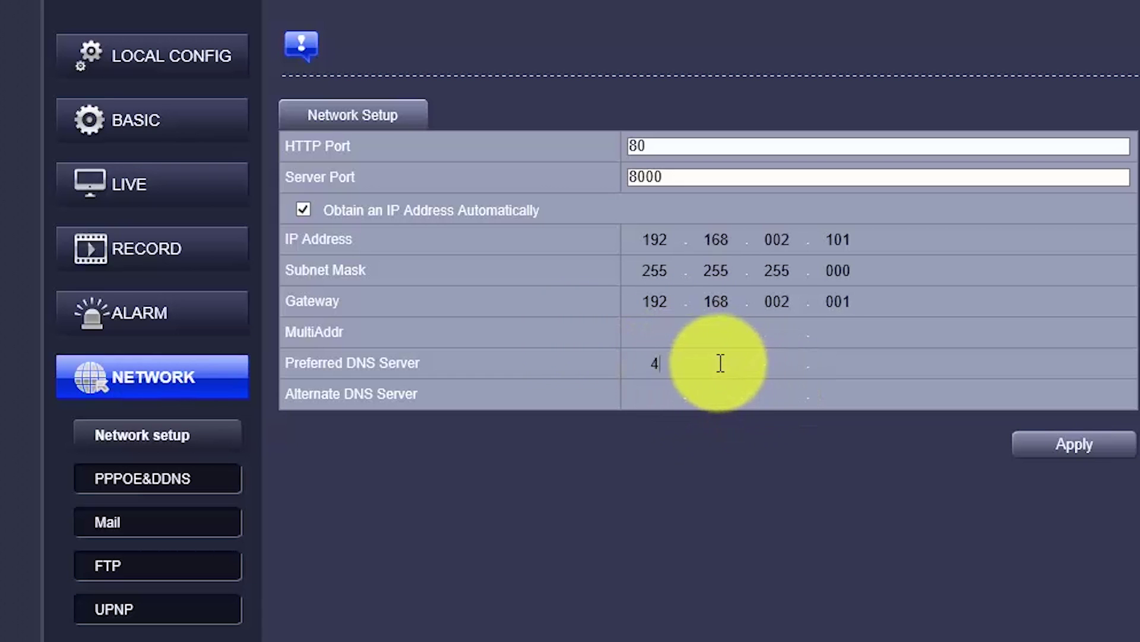
text(.002.00)
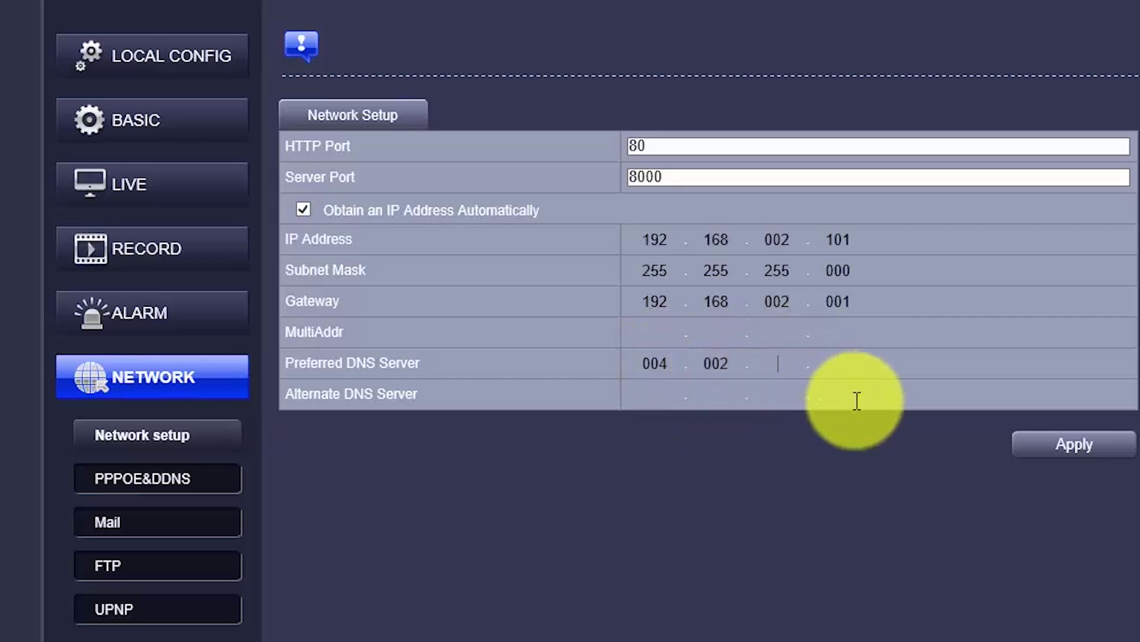
text(2.002)
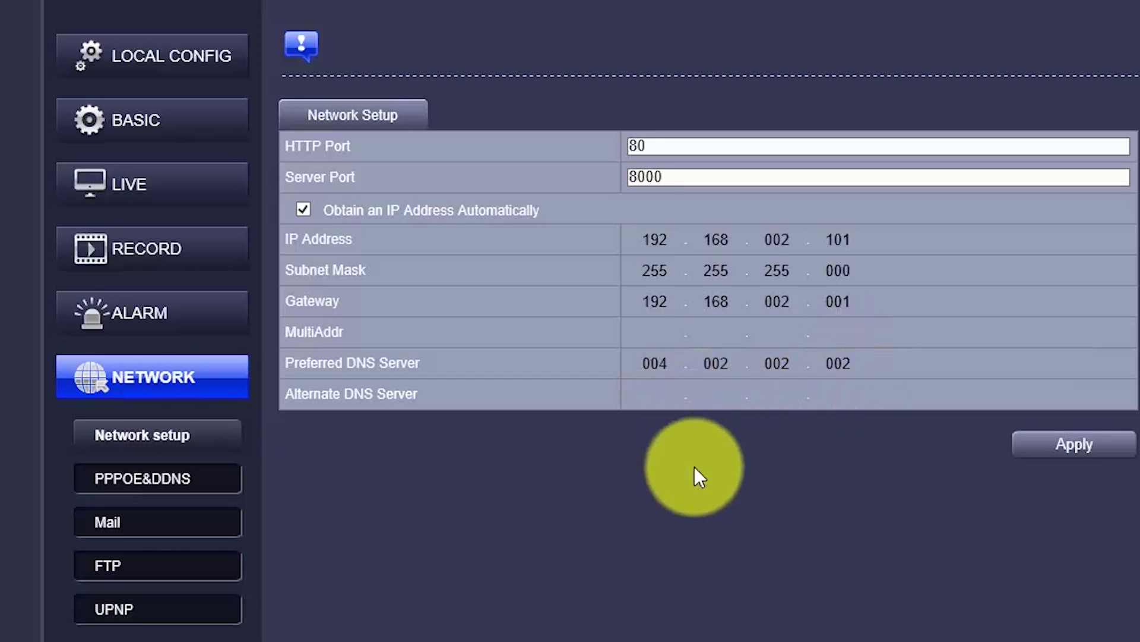
key(Tab)
text(8.8.)
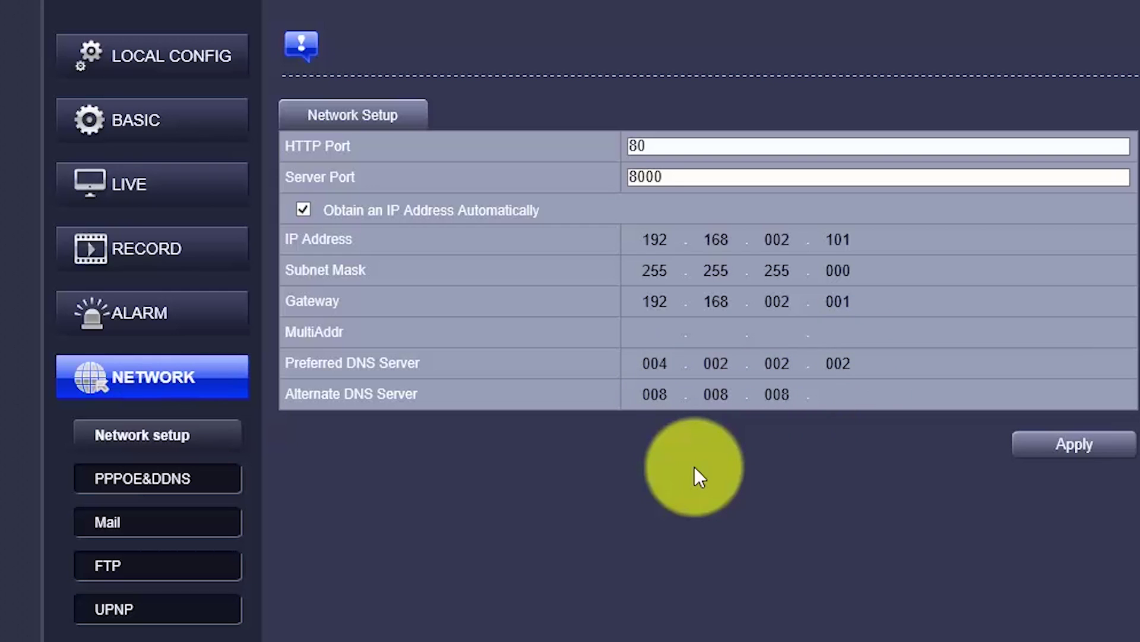
text(8.8)
click(694, 465)
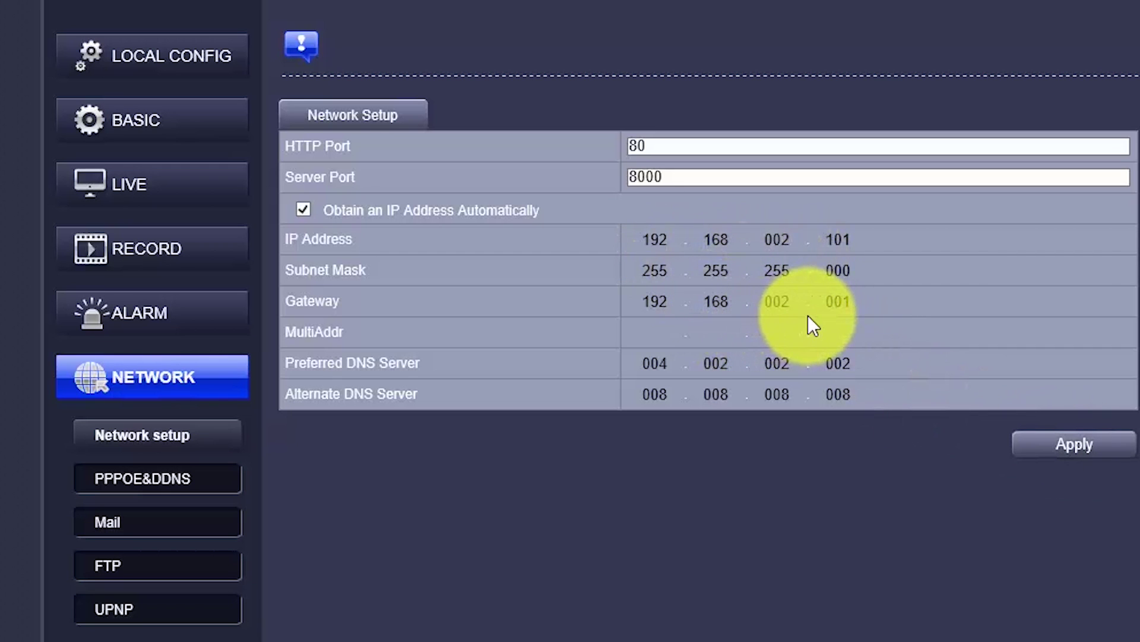
- Apply the new network settings and acknowledge the confirmation message
click(1068, 453)
click(526, 434)
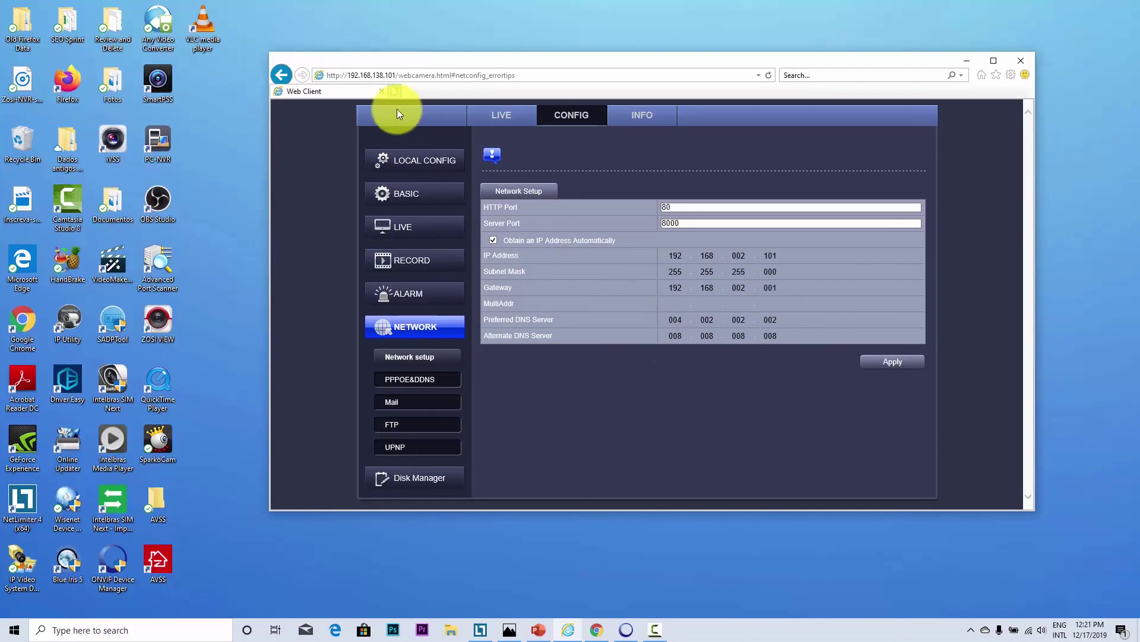
- Change the address to 192.168.2.101, reload the camera page, and log in with the password
click(376, 75)
click(376, 75)
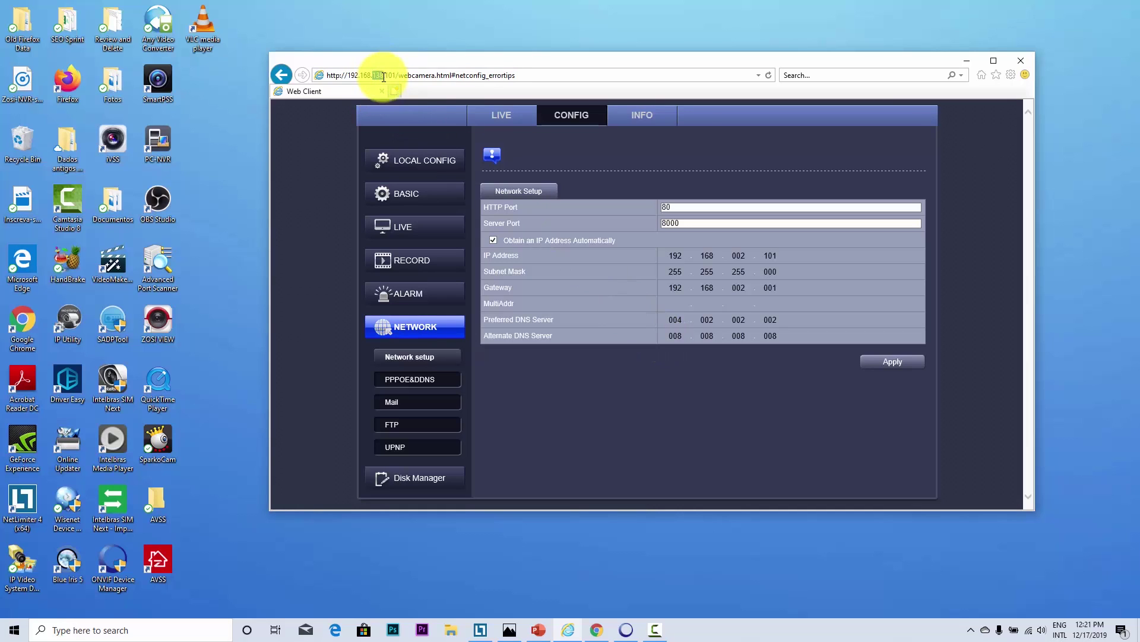
double_click(378, 75)
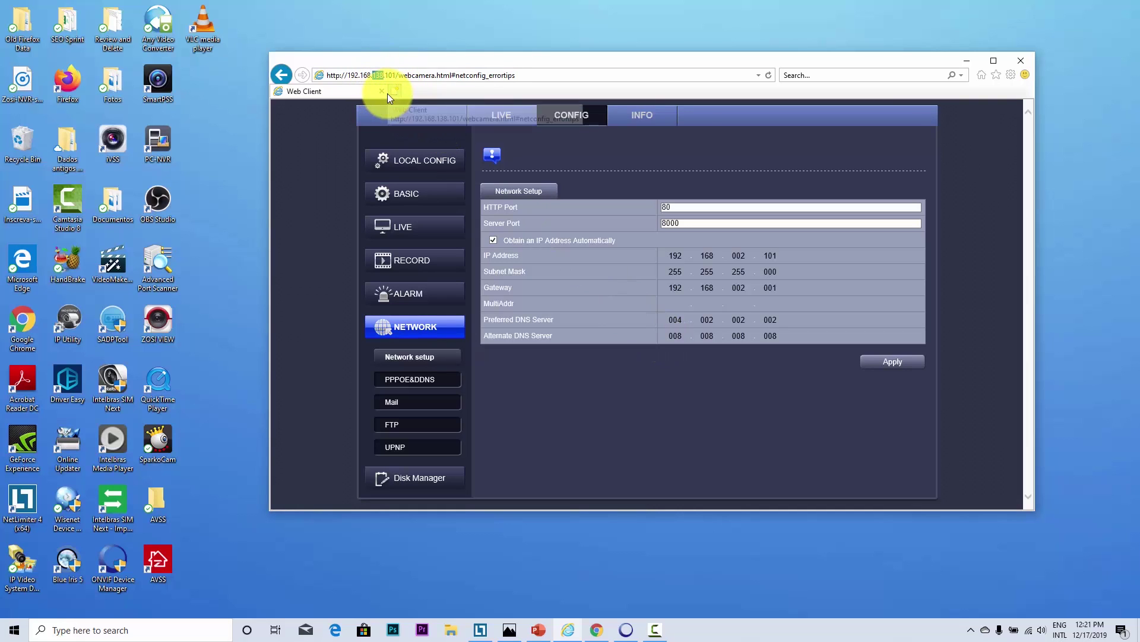
text(2)
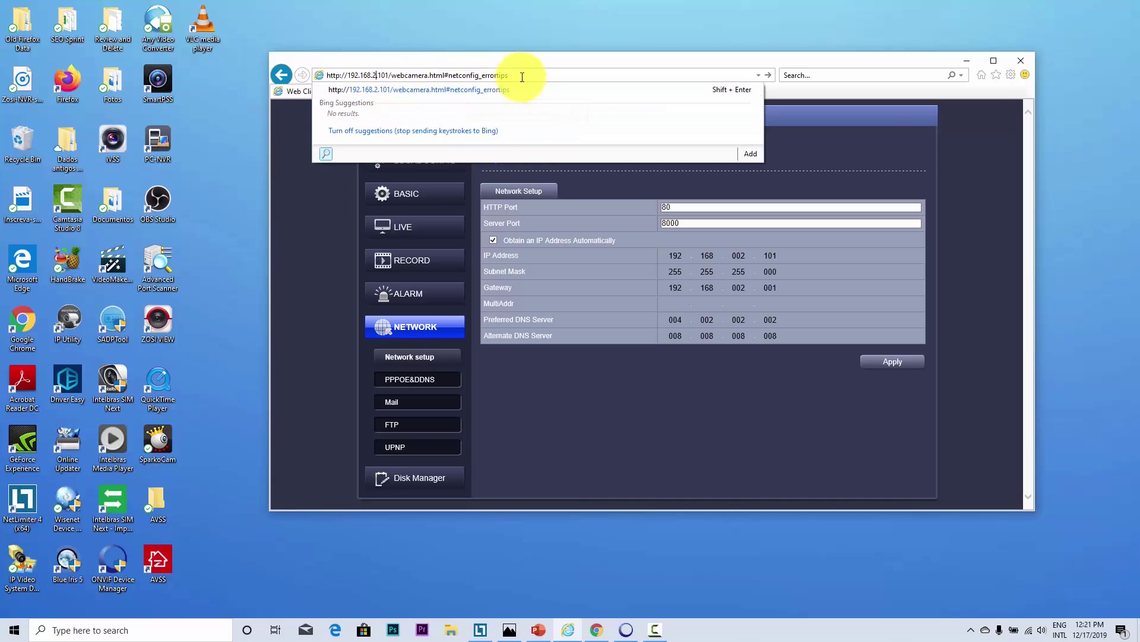
key(Return)
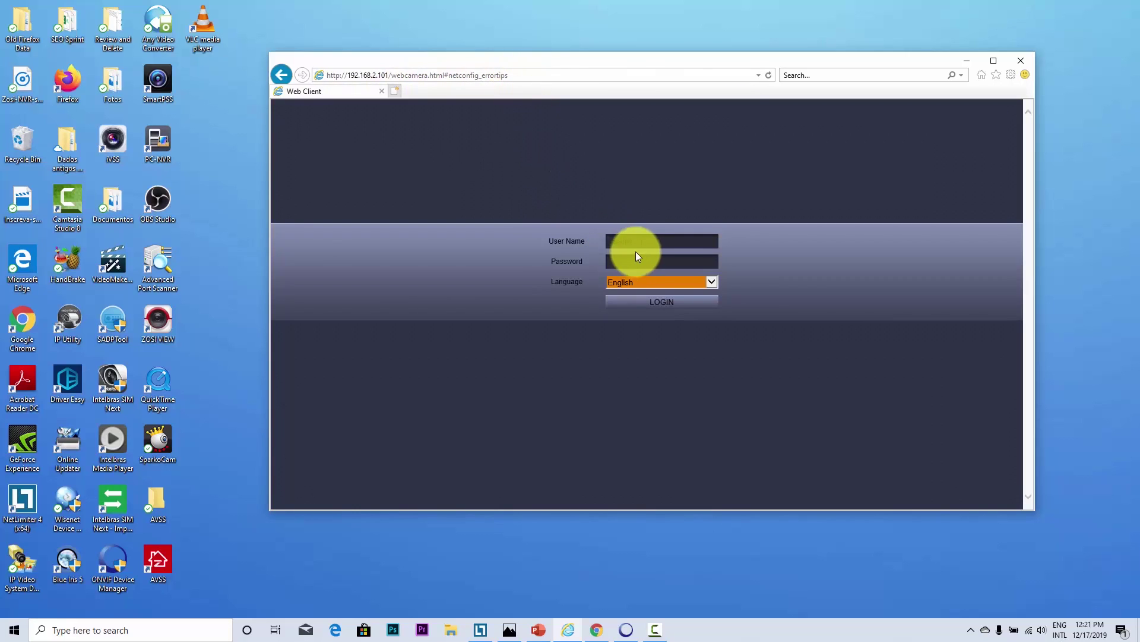
click(641, 256)
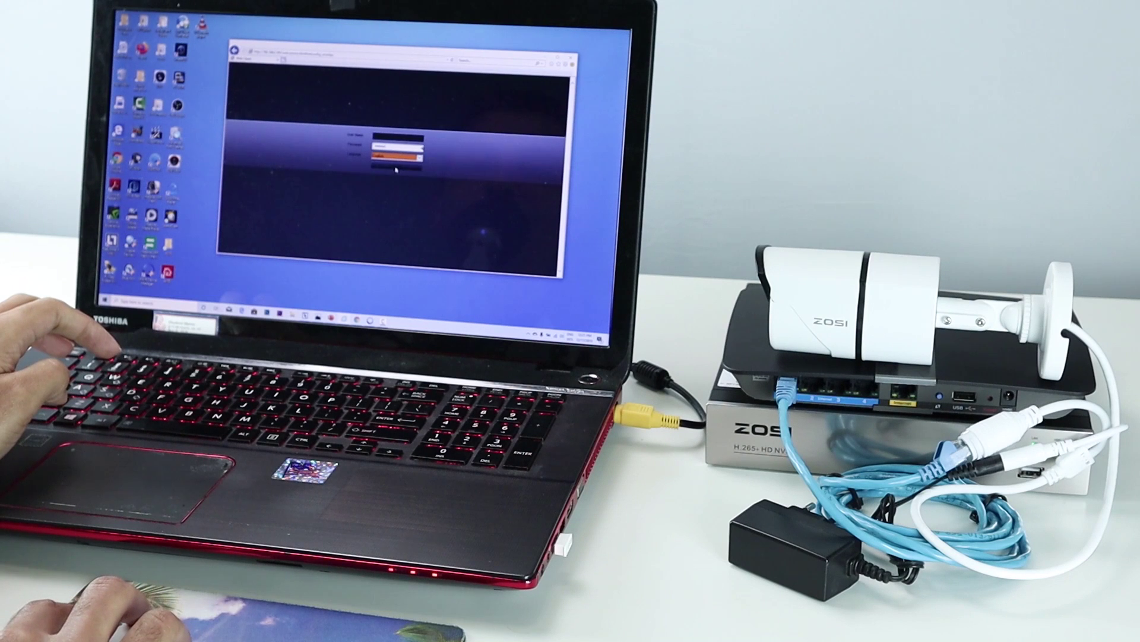
click(395, 169)
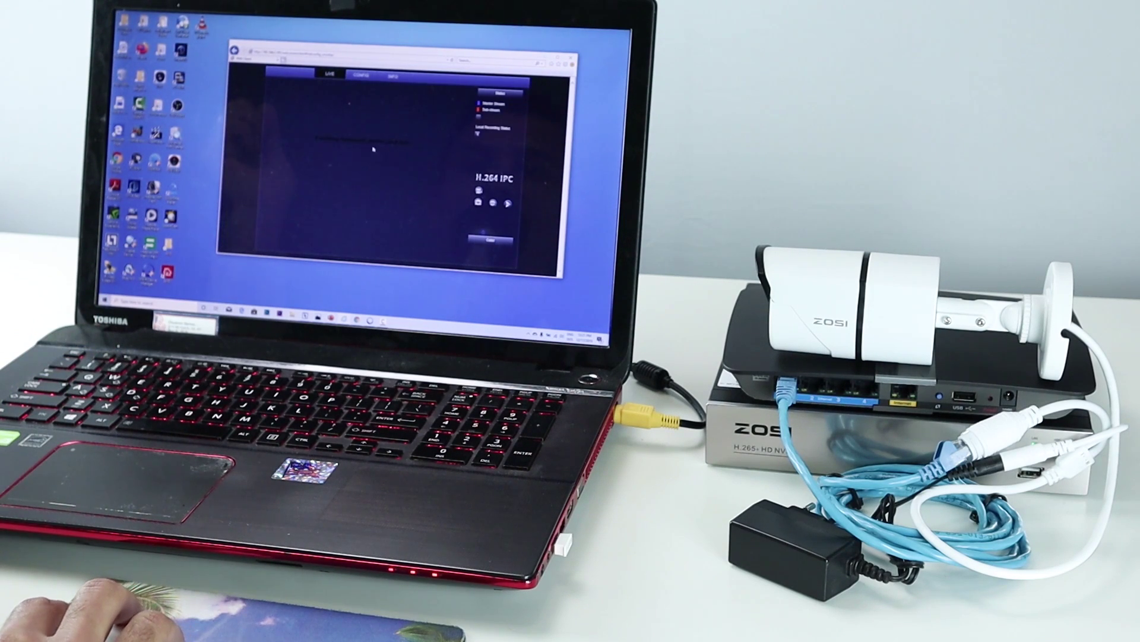